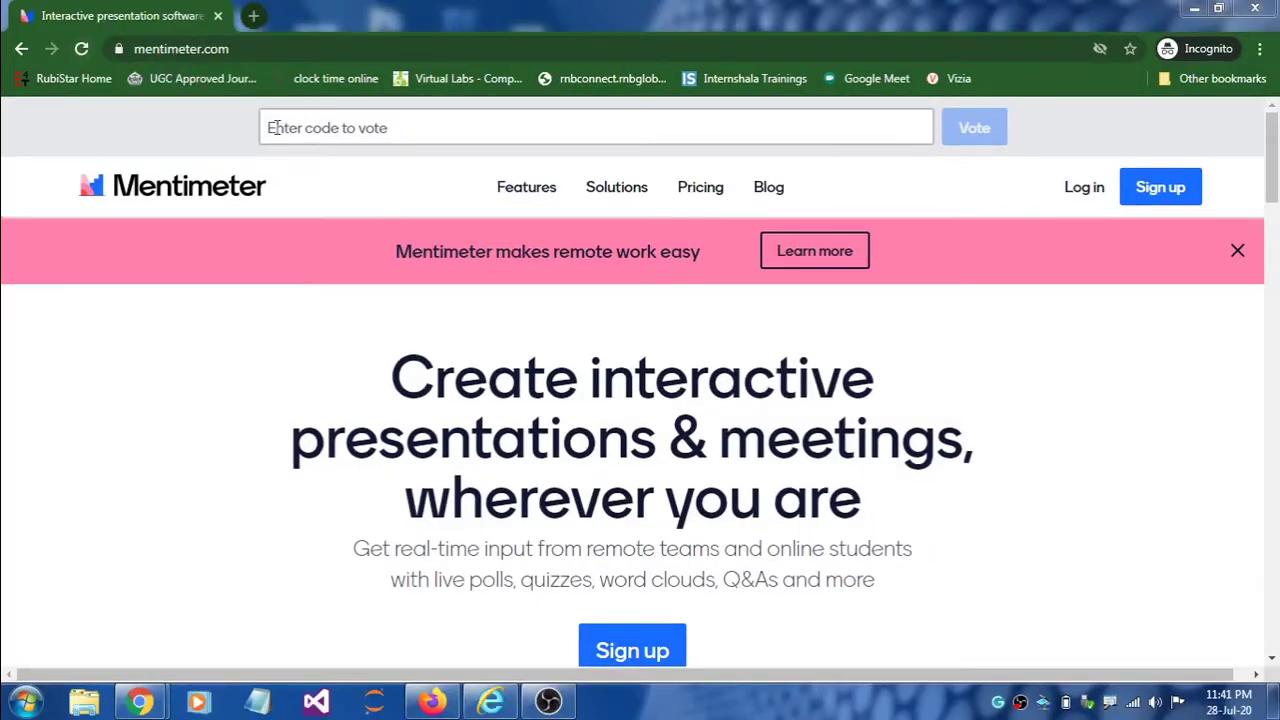
Step: View the Mentimeter sign-up form, then close the incognito window
left_click(637, 651)
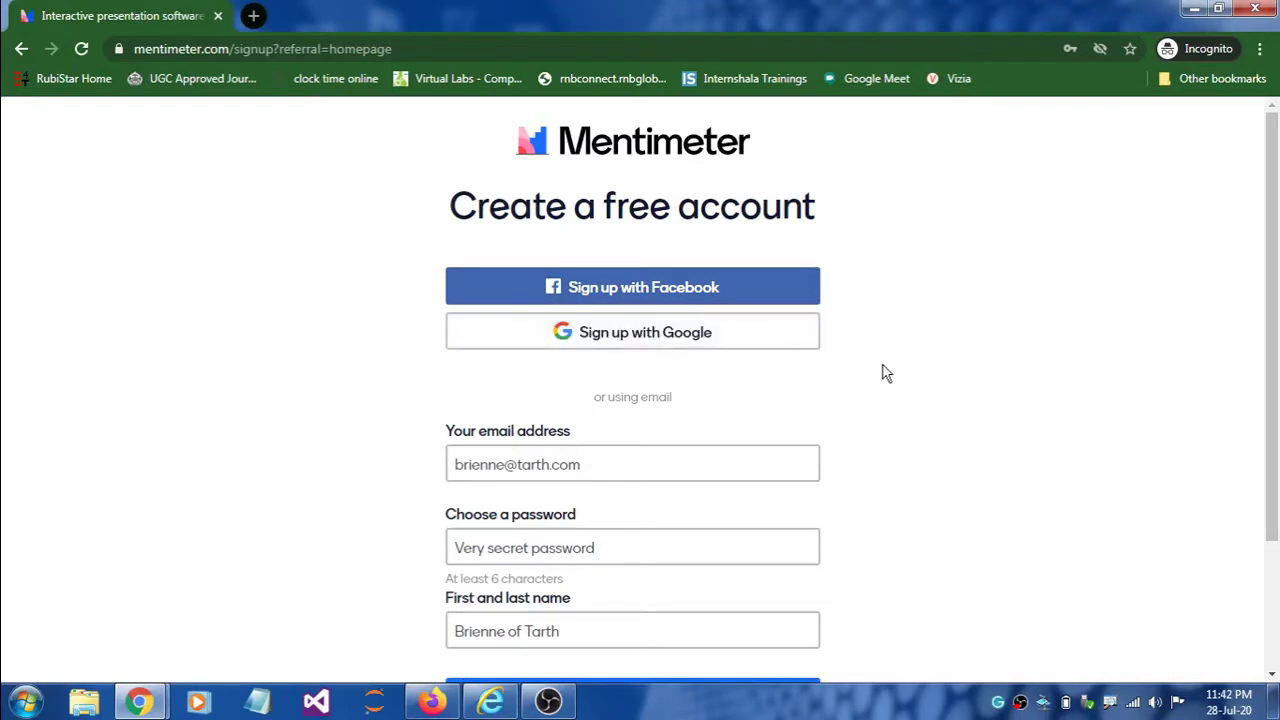
scroll(860, 378, "down", 1)
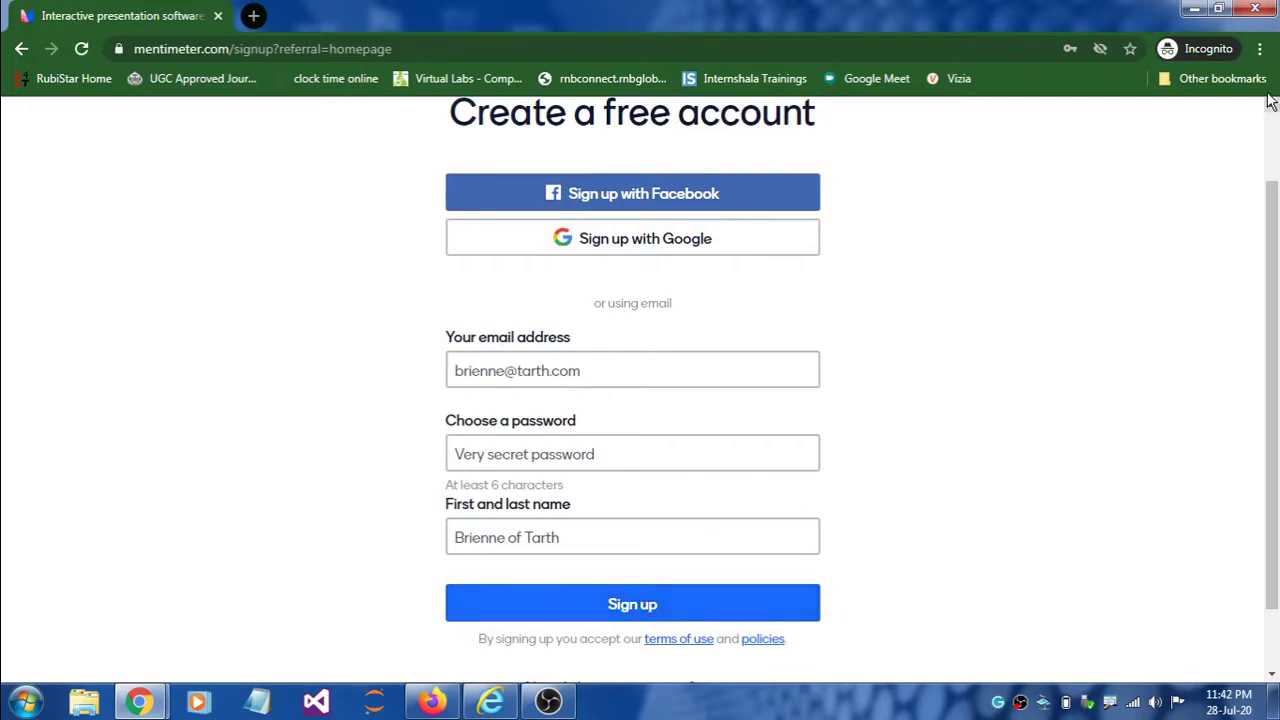
left_click(1250, 8)
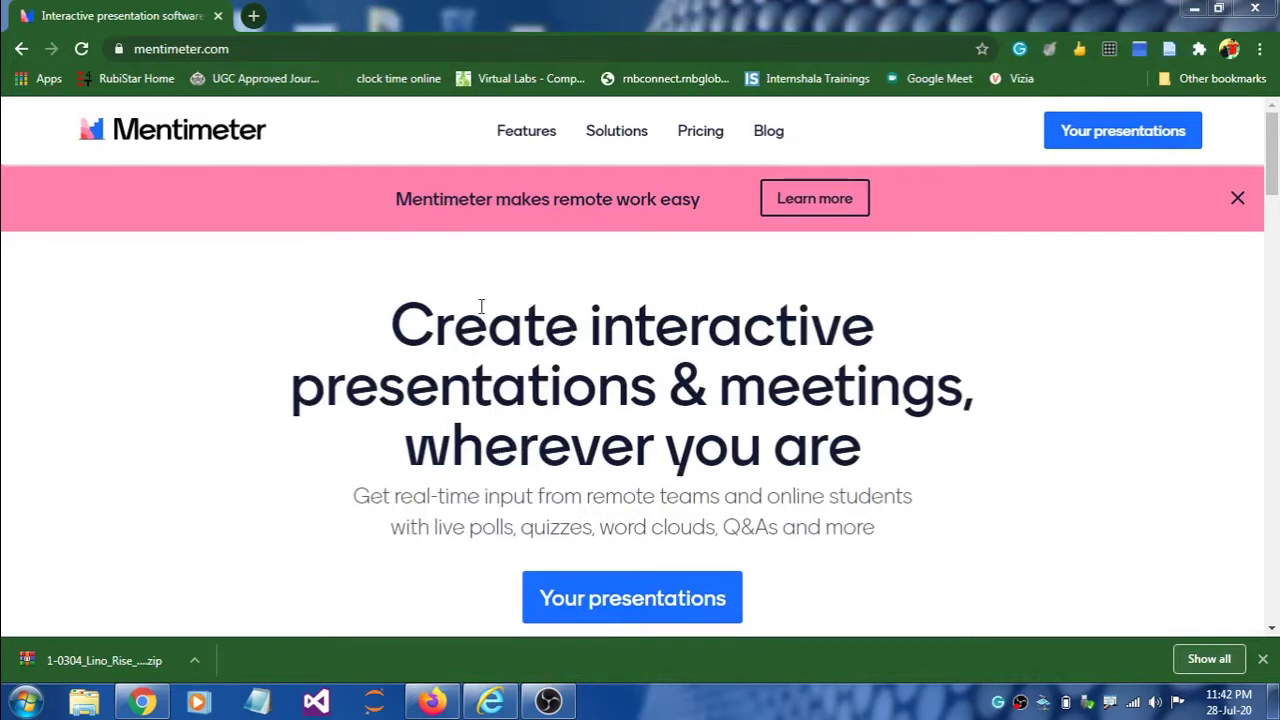
Step: Browse the Your presentations list (Quiz, .NET Web services 2, .net 4.1)
left_click(1094, 141)
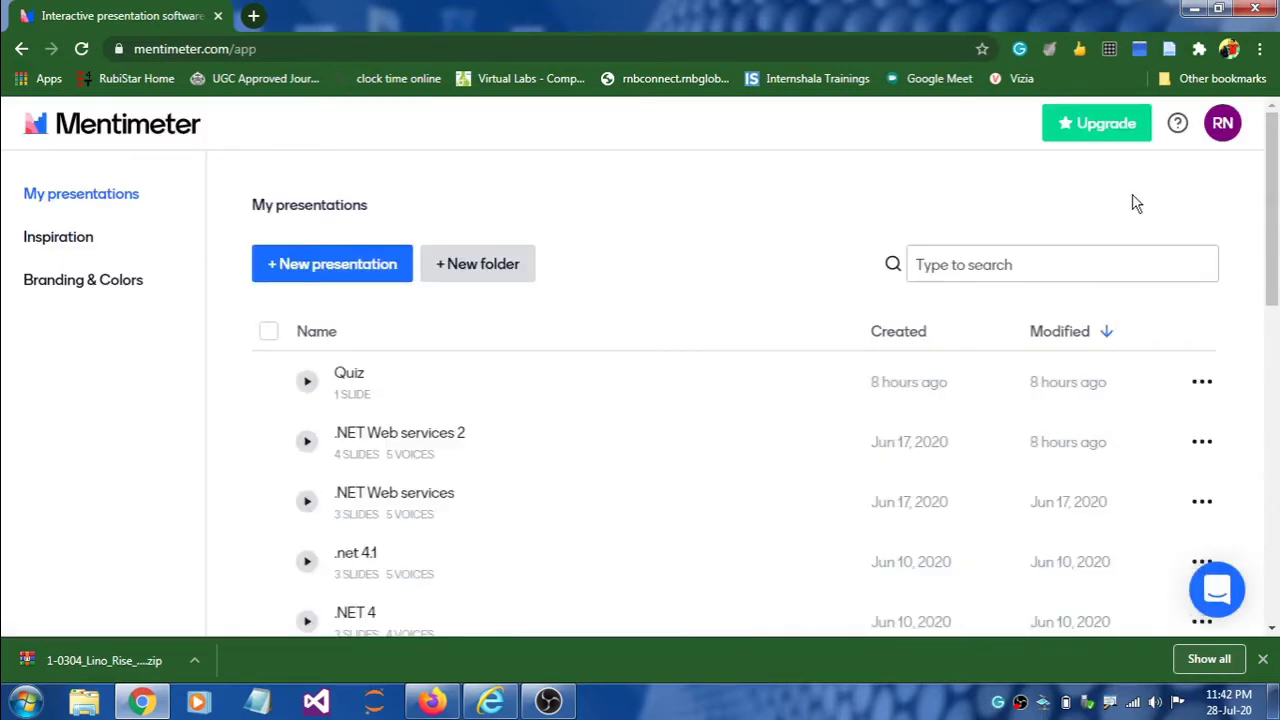
scroll(417, 394, "down", 3)
scroll(440, 530, "down", 3)
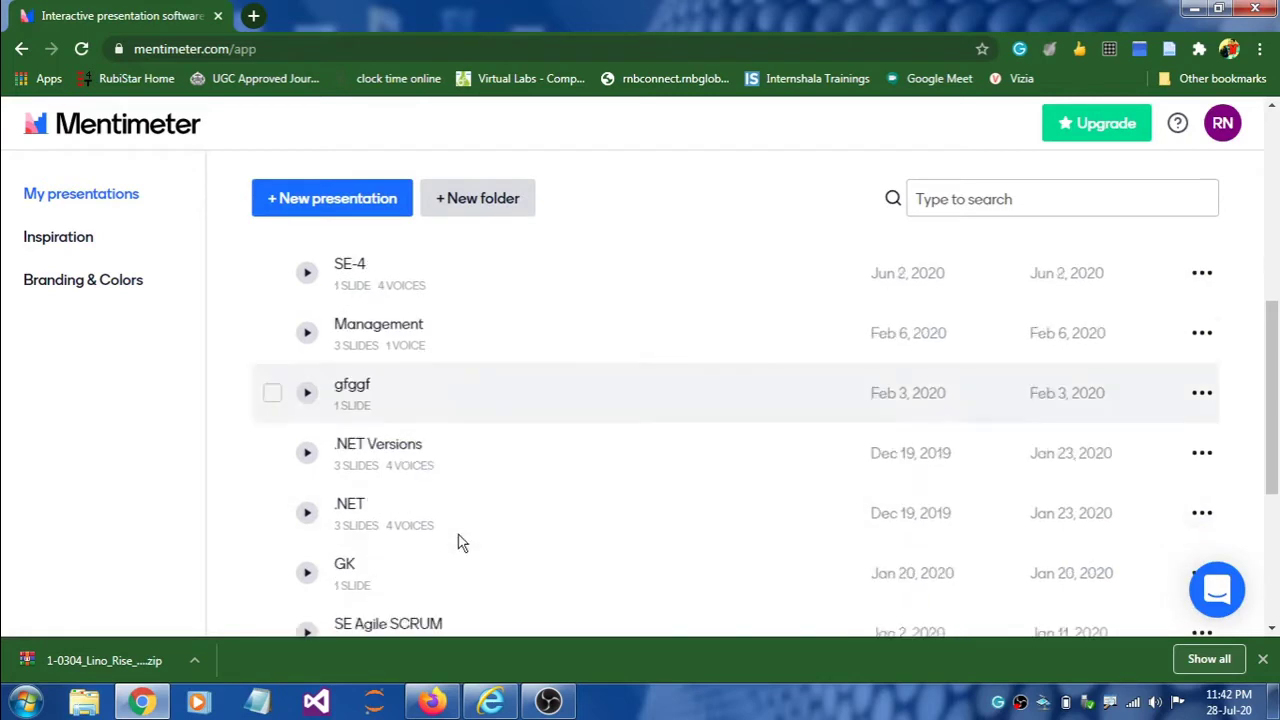
scroll(623, 549, "up", 6)
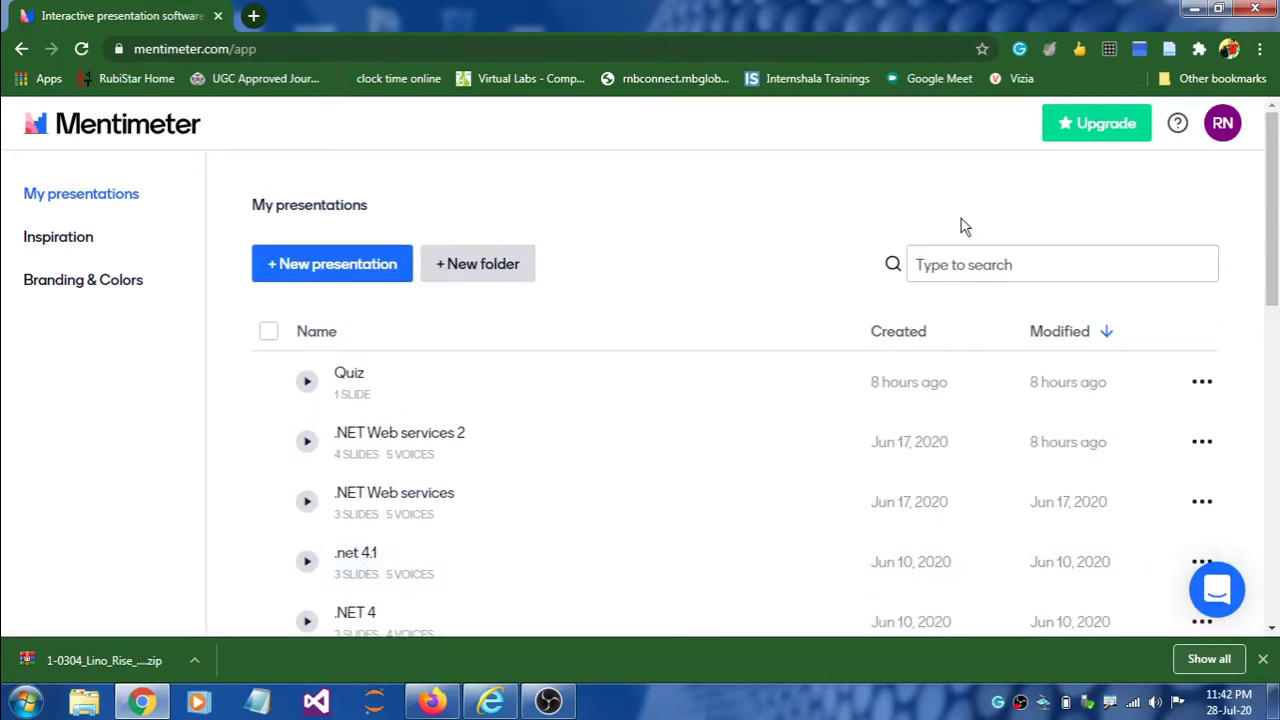
Step: Open the RN account menu and look through its options
left_click(1215, 128)
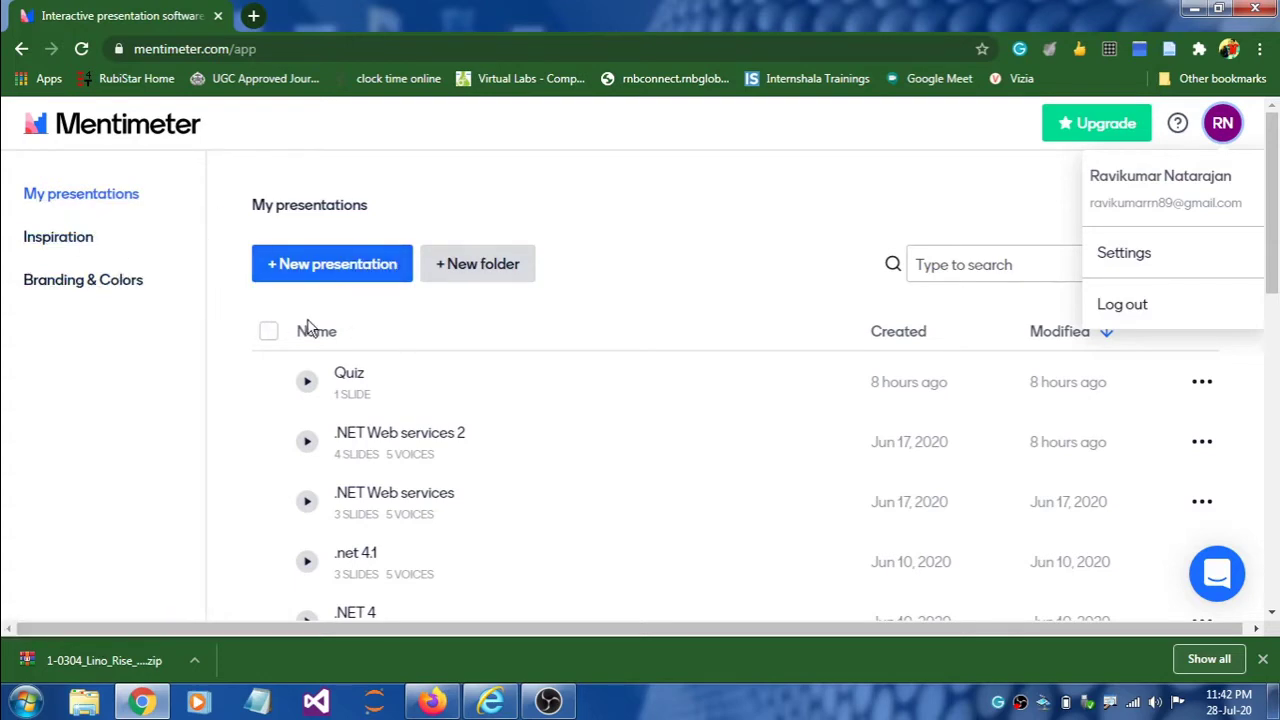
scroll(316, 320, "down", 1)
scroll(330, 196, "up", 1)
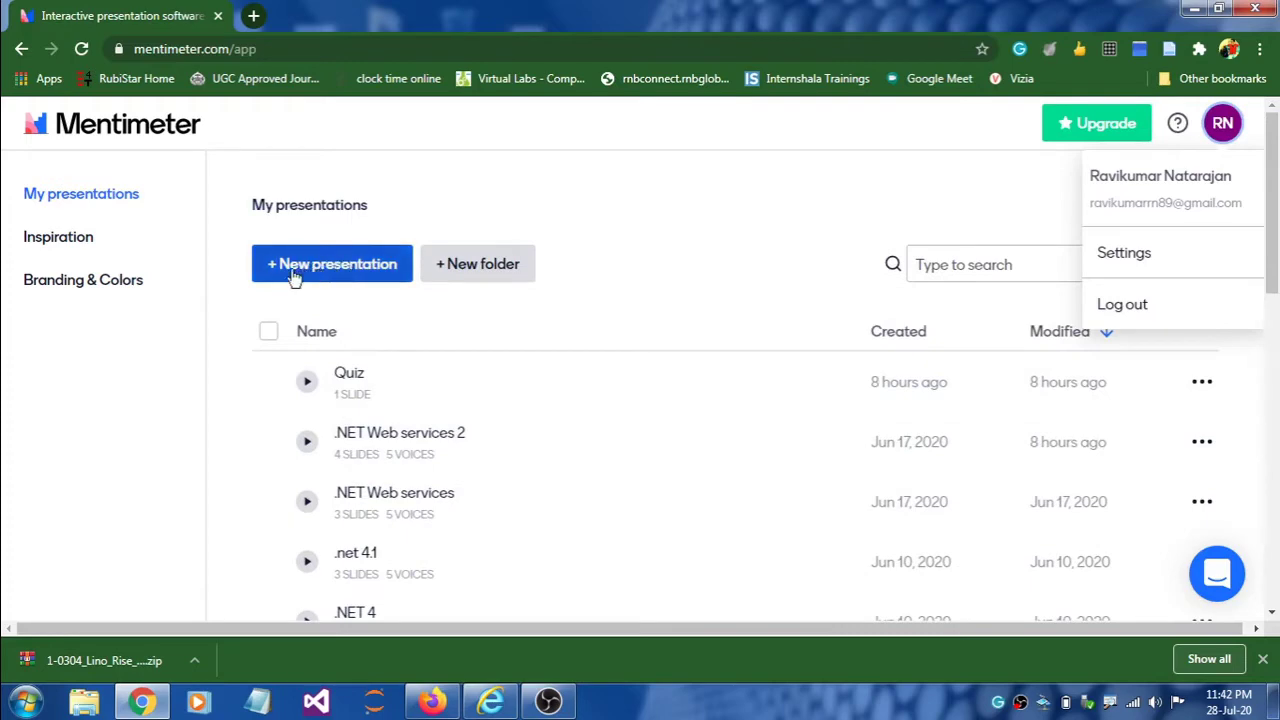
Step: Create a new presentation named 'Quiz'
left_click(330, 266)
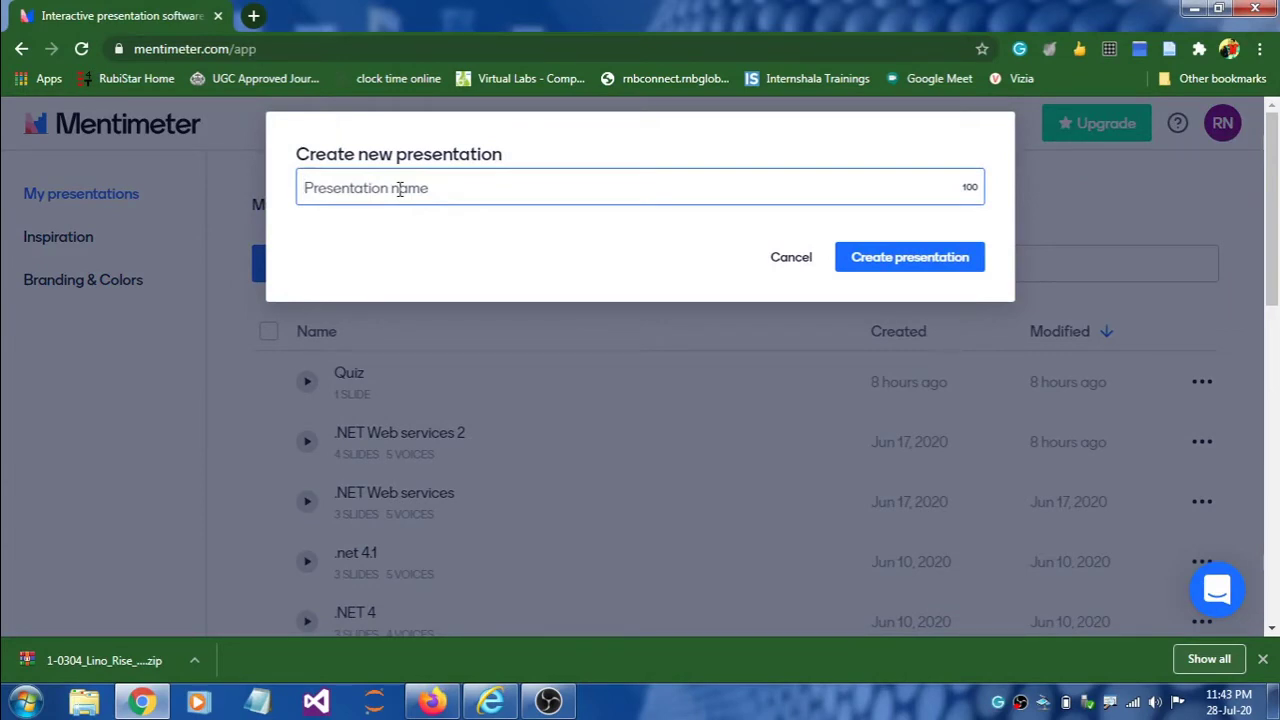
type("Quiz")
left_click(895, 258)
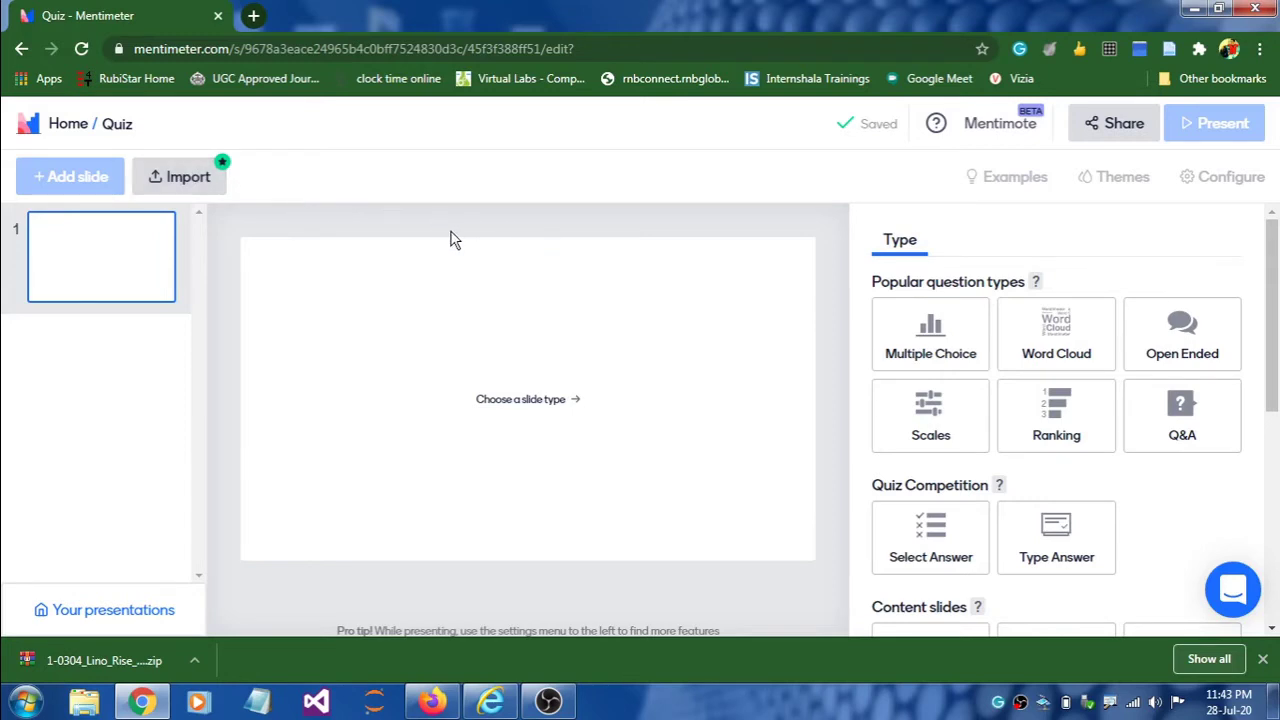
left_click(196, 180)
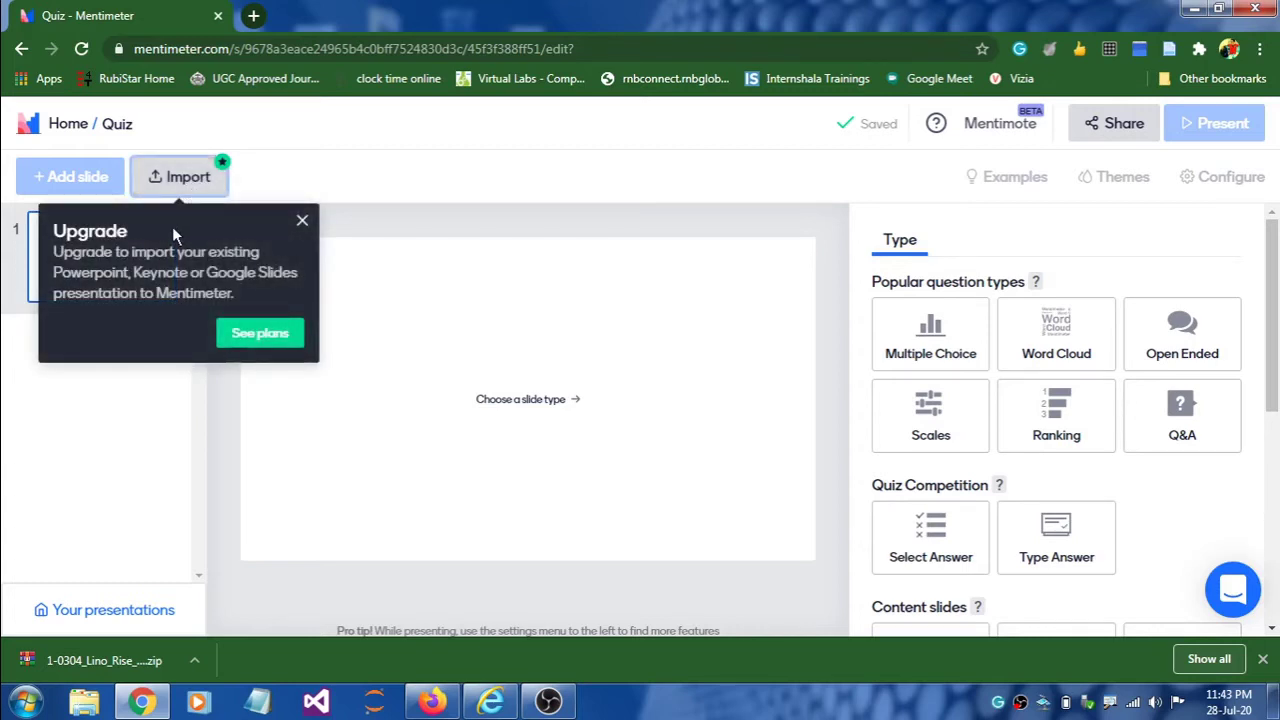
left_click(304, 222)
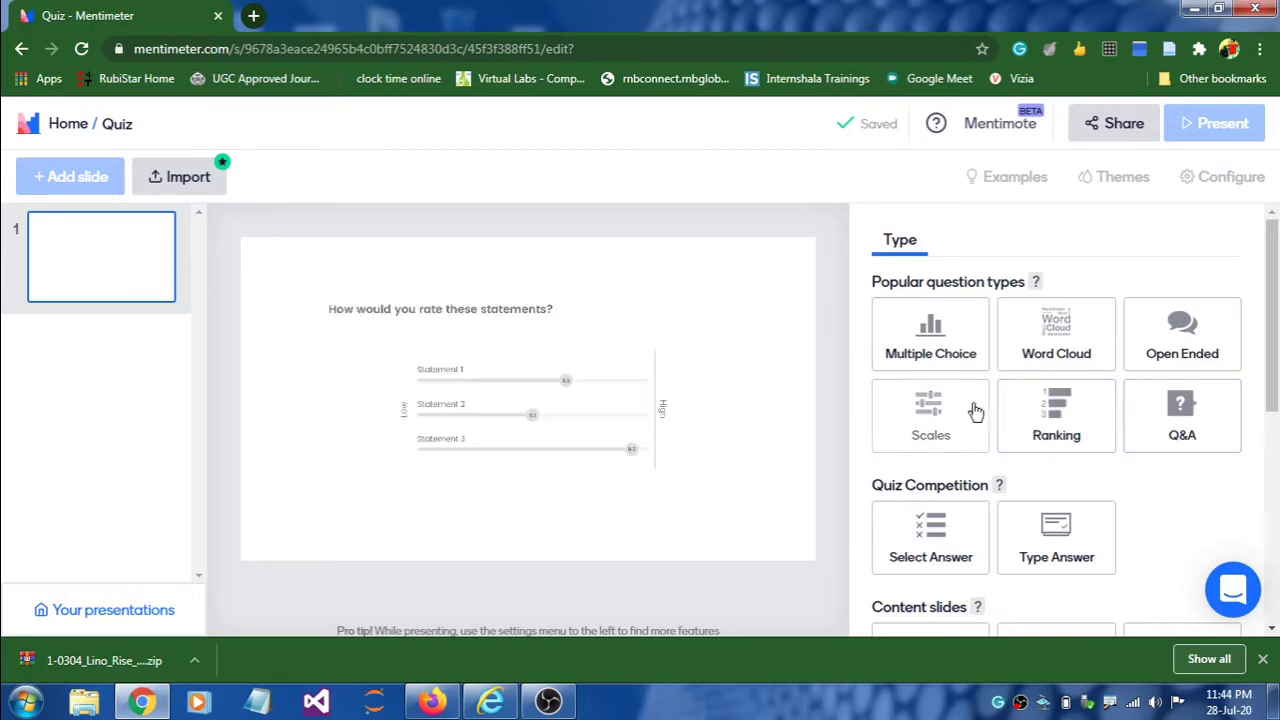
Step: Make the slide a Multiple Choice question asking 'Capital of TN?'
left_click(936, 348)
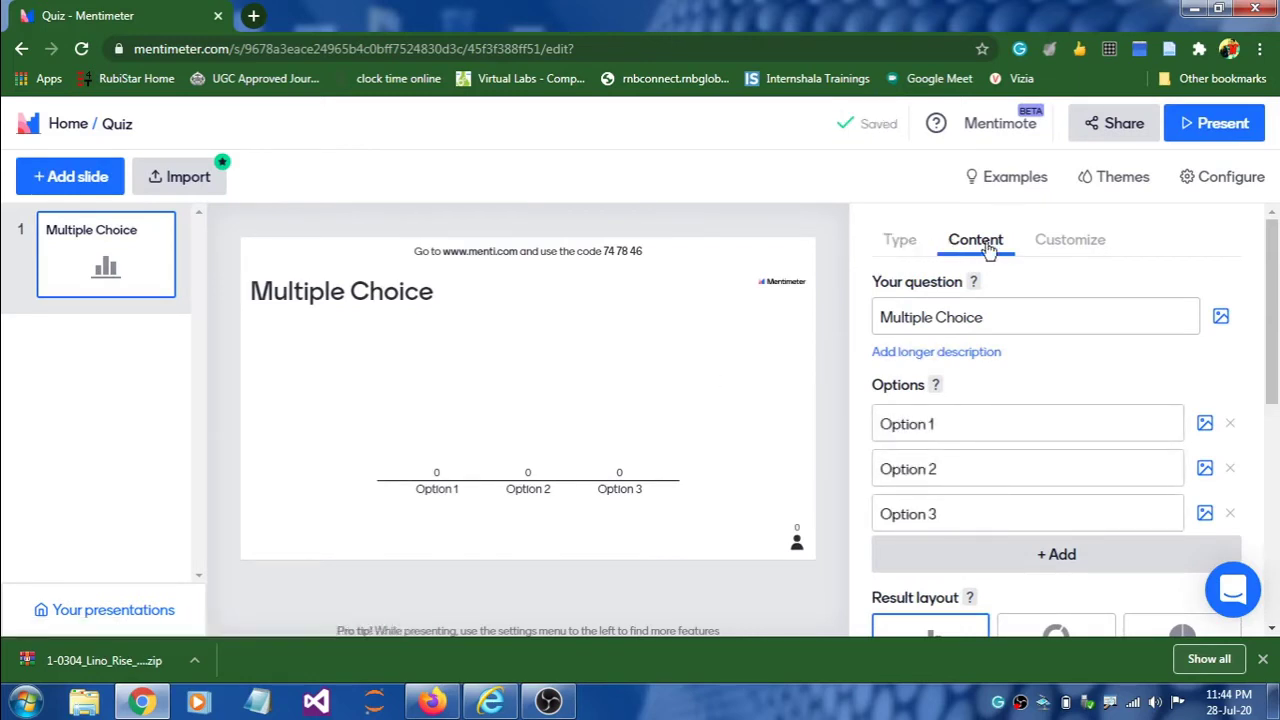
left_click(968, 320)
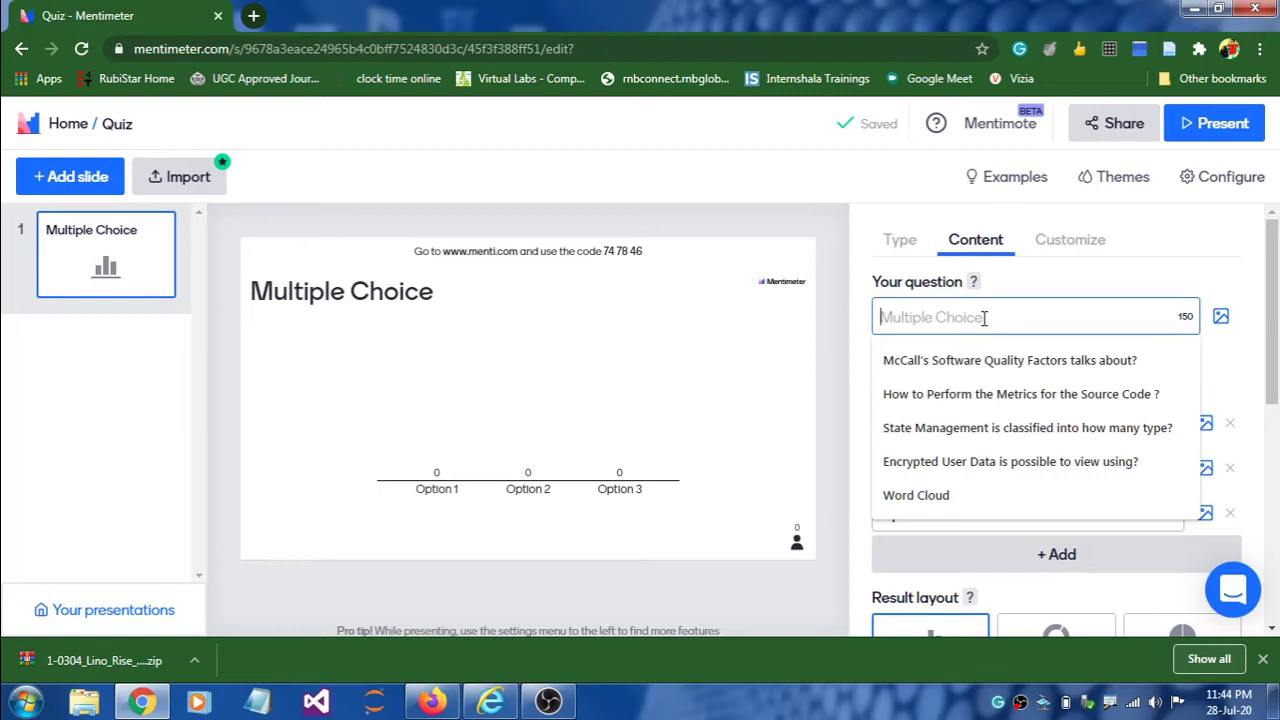
type("C")
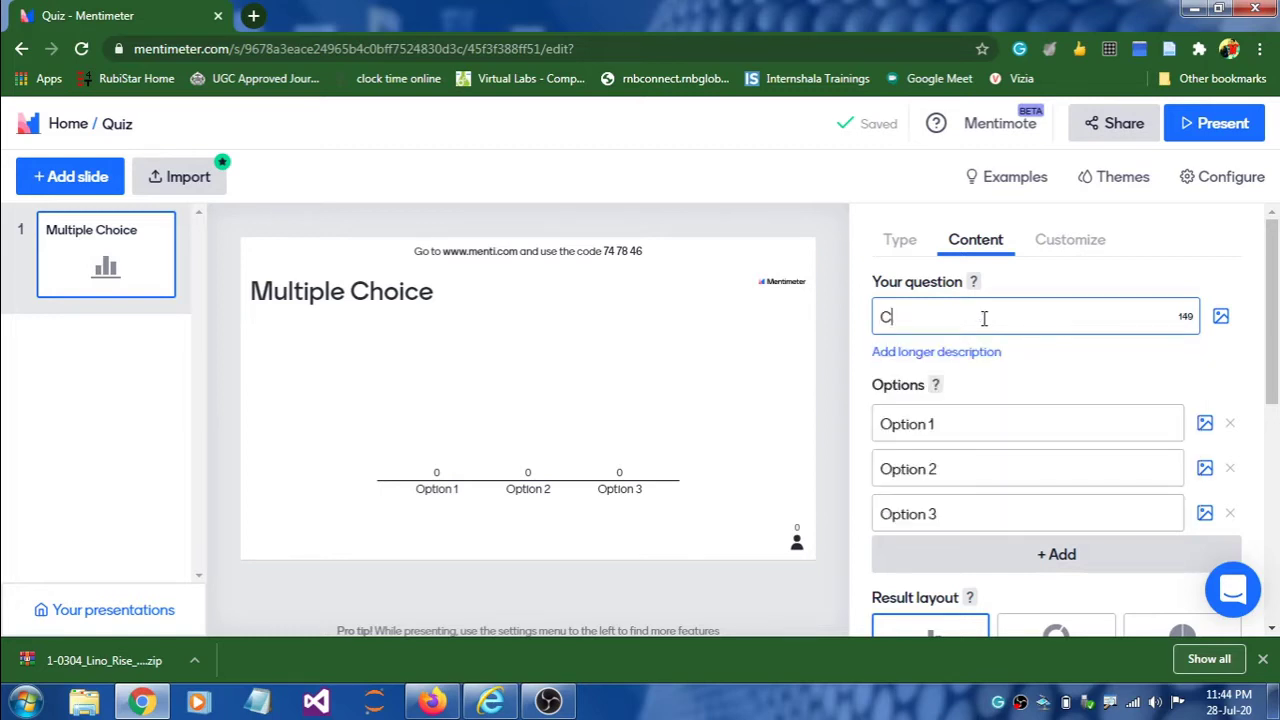
type("apital of ")
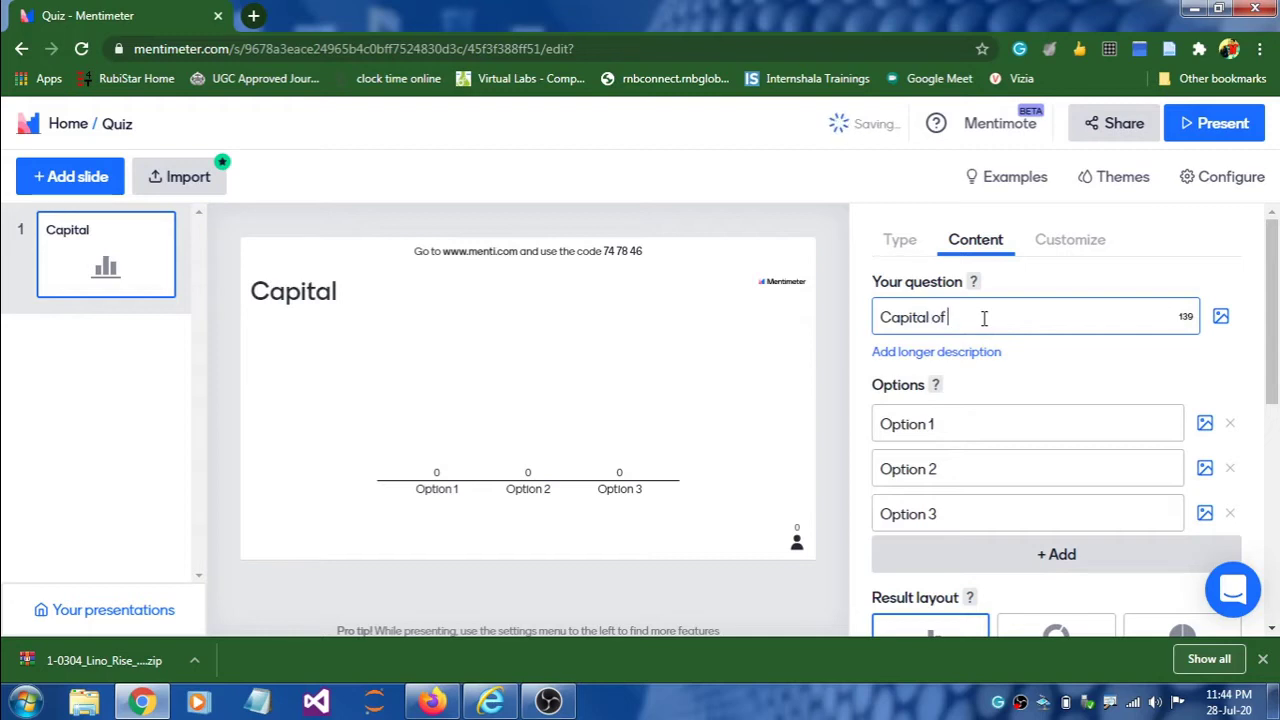
type("TN?")
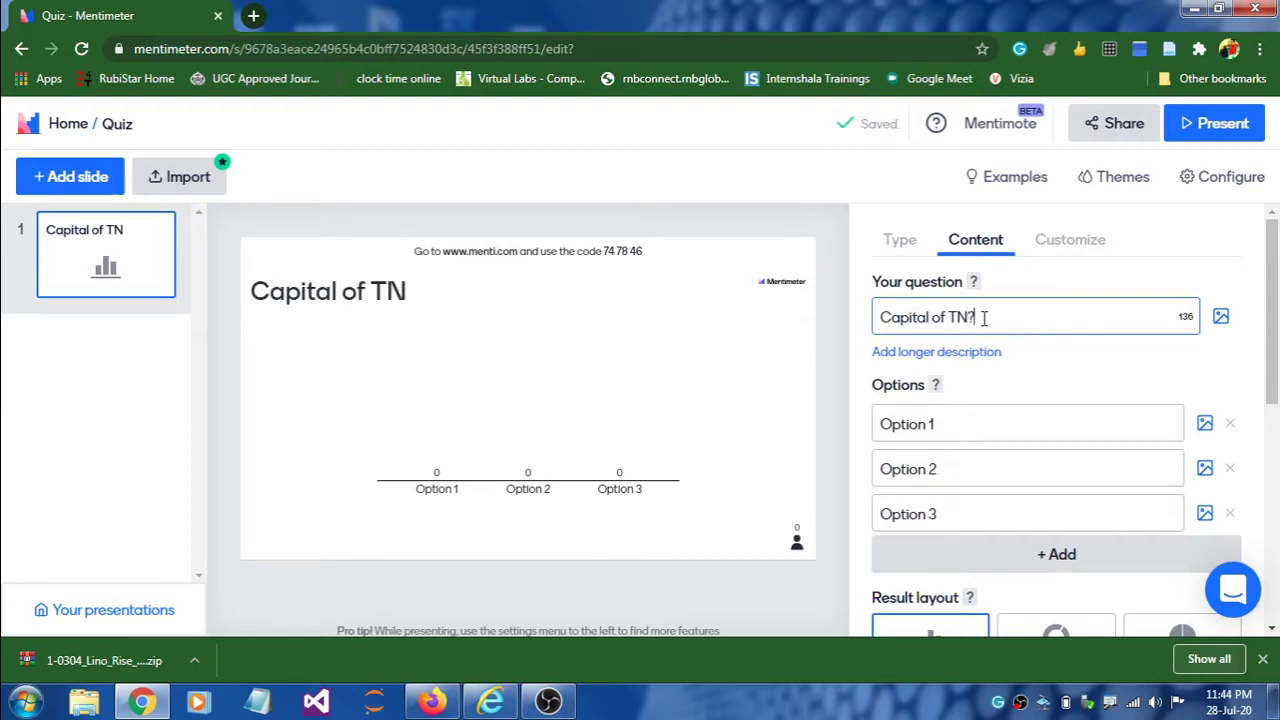
Step: Enter Chennai, Erode and Trichy as the three answer options
left_click(928, 426)
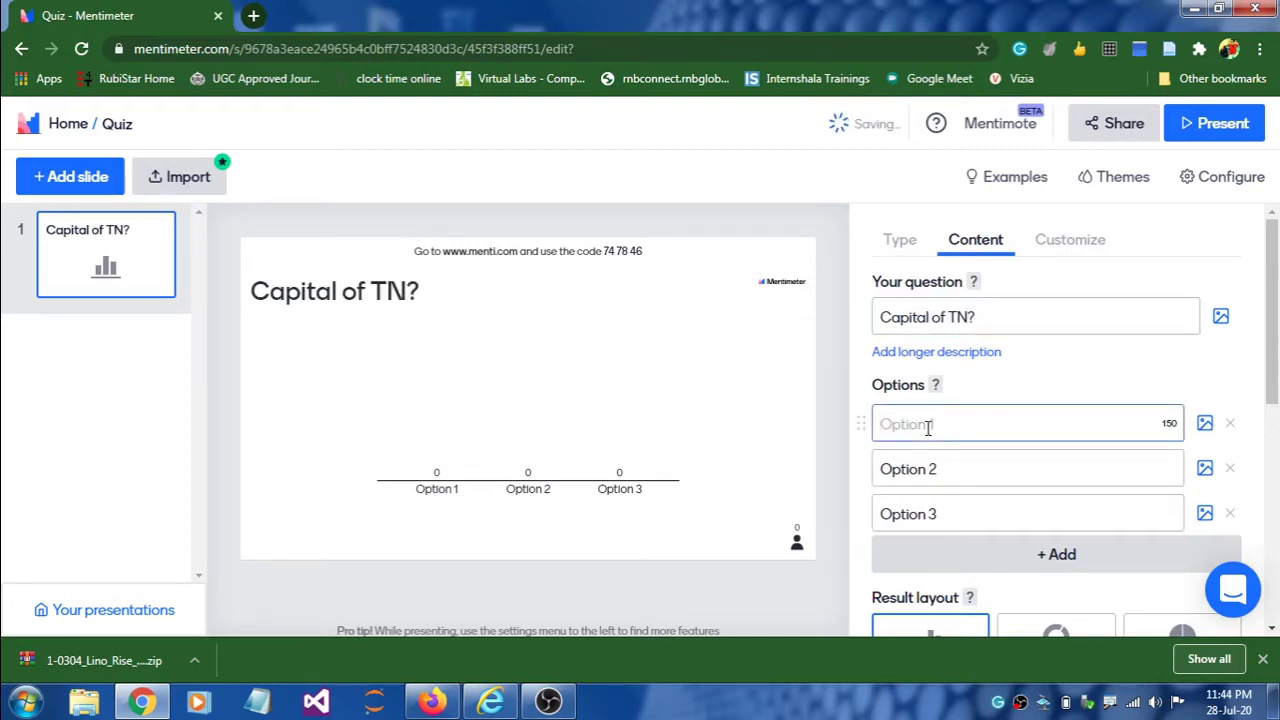
type("Chennai")
key("Tab")
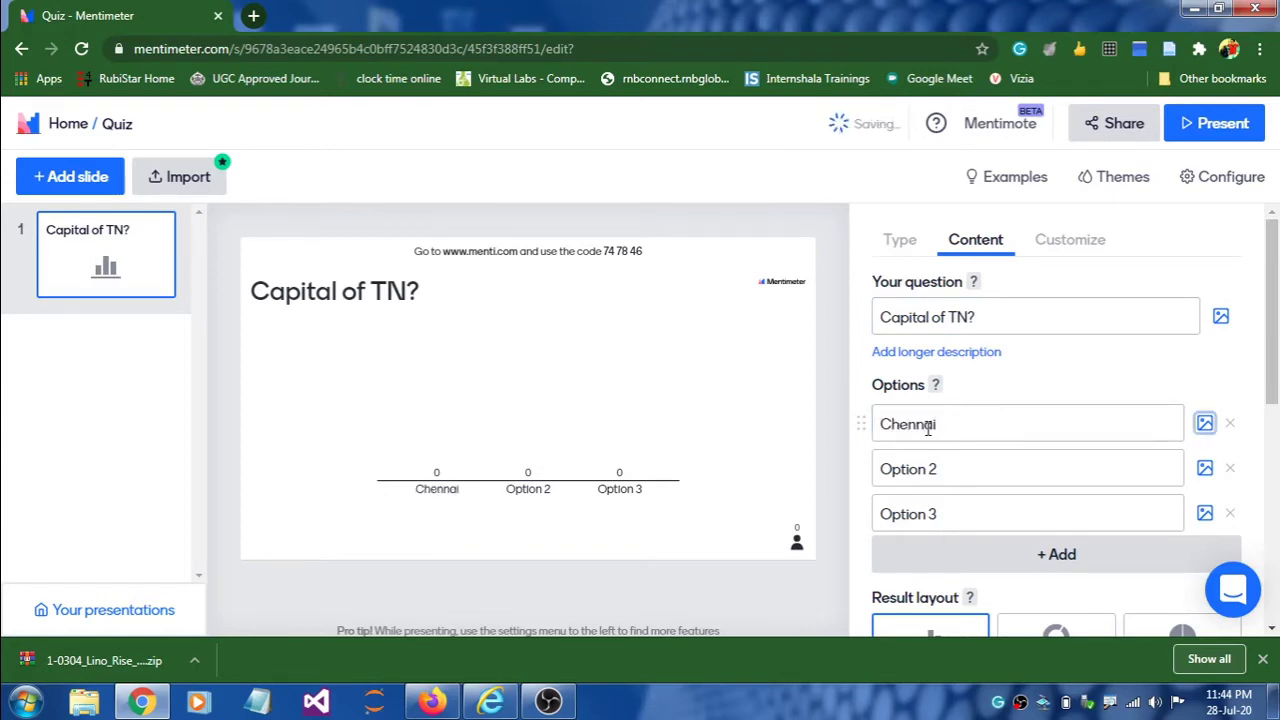
left_click(908, 469)
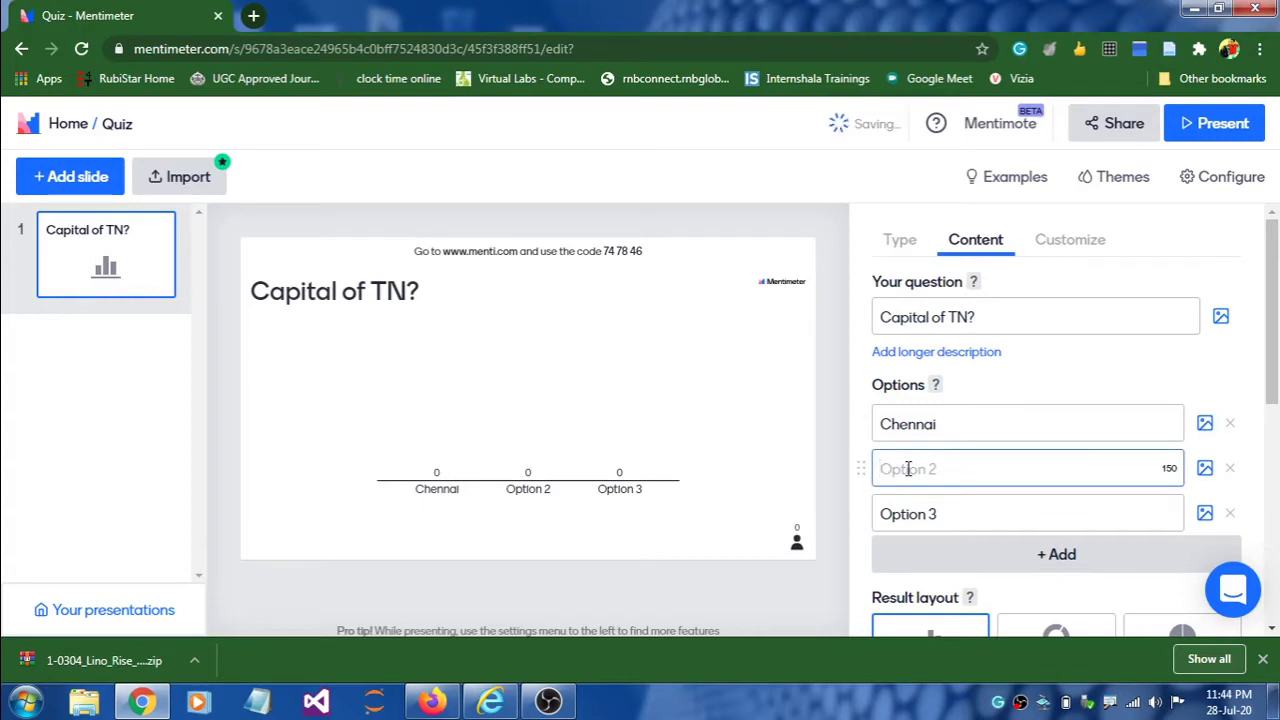
type("Erode")
left_click(911, 521)
type("Trichy")
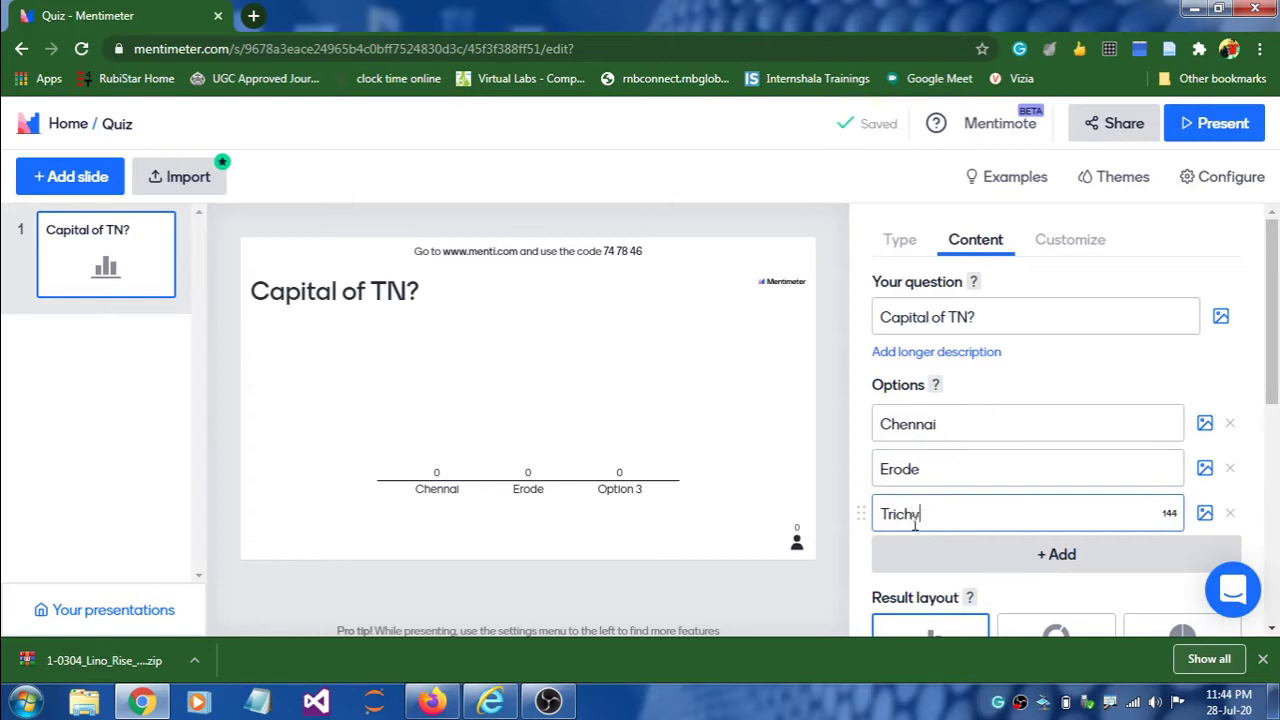
Step: Add a fourth answer option, then remove it again
left_click(1055, 555)
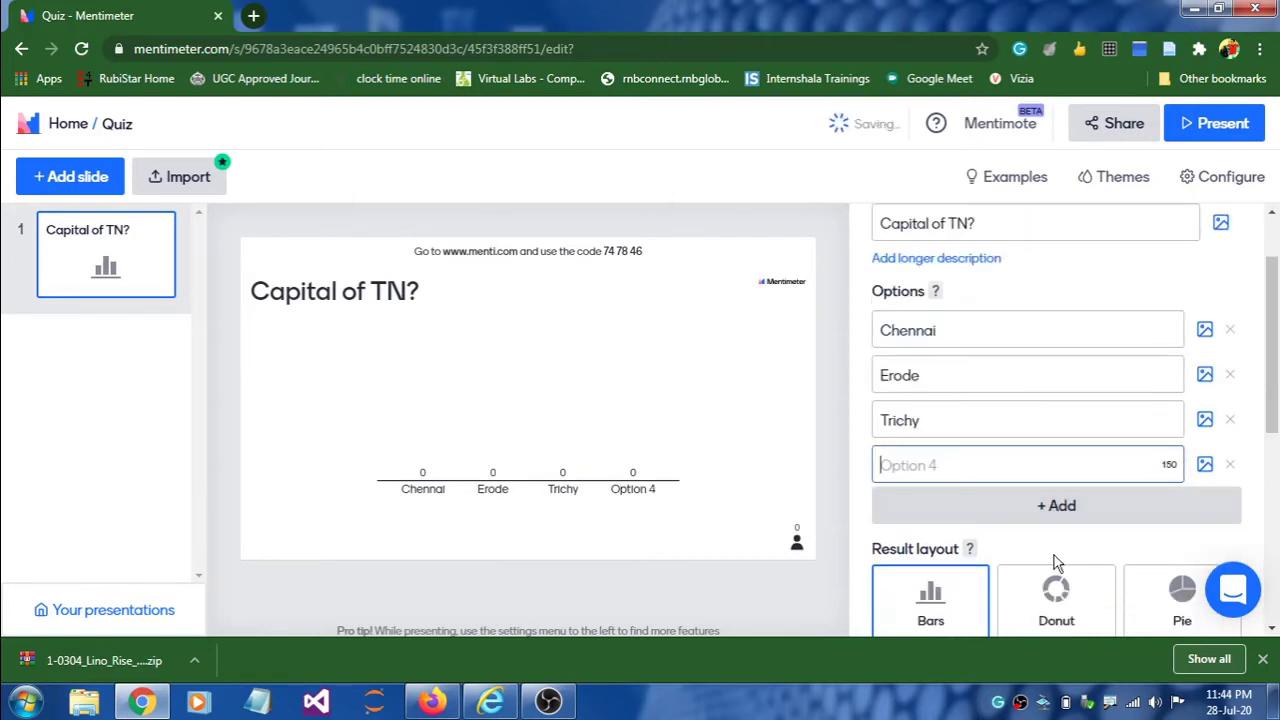
left_click(1231, 468)
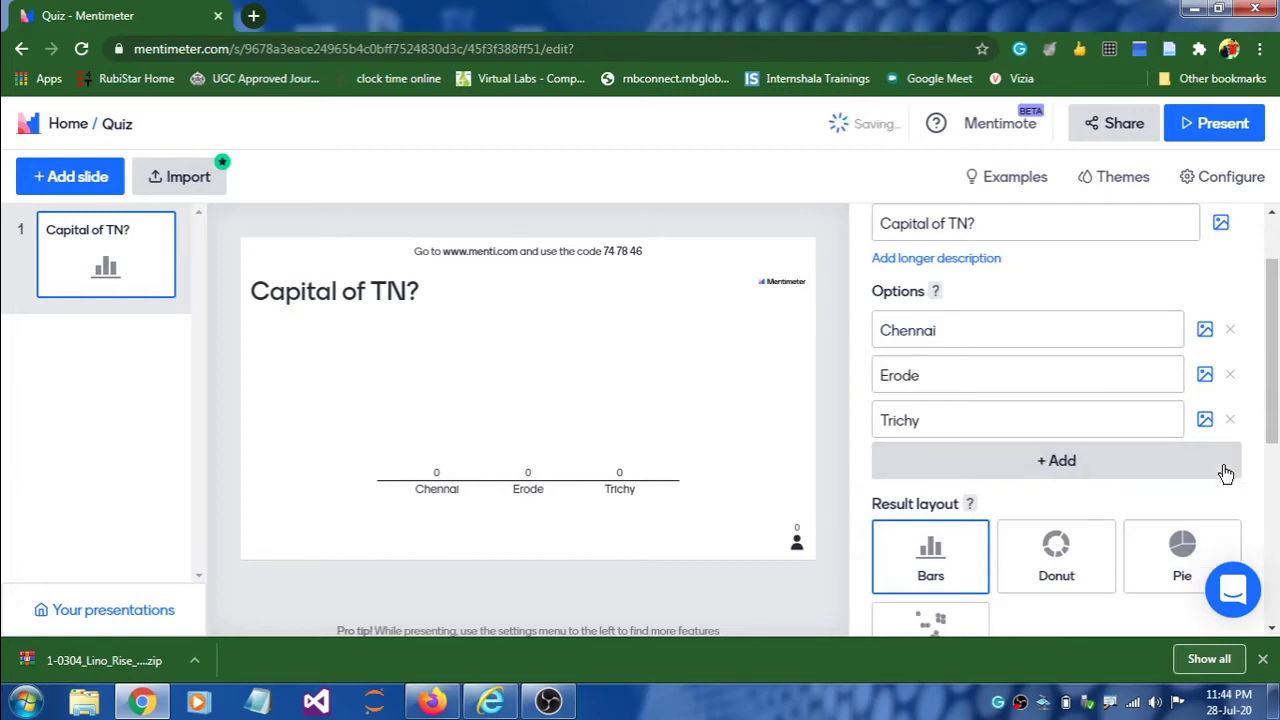
left_click(1215, 470)
scroll(940, 406, "down", 1)
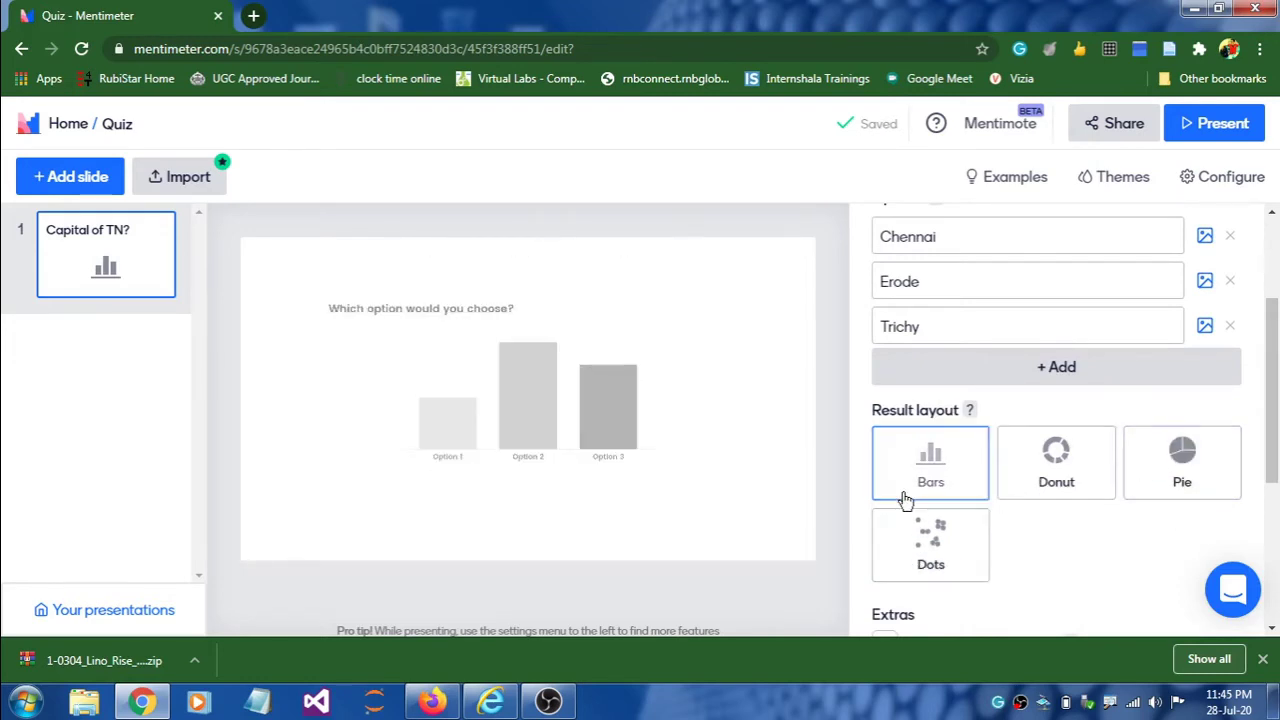
Step: Display results as bars and turn on showing the correct answer
left_click(937, 479)
scroll(933, 480, "down", 2)
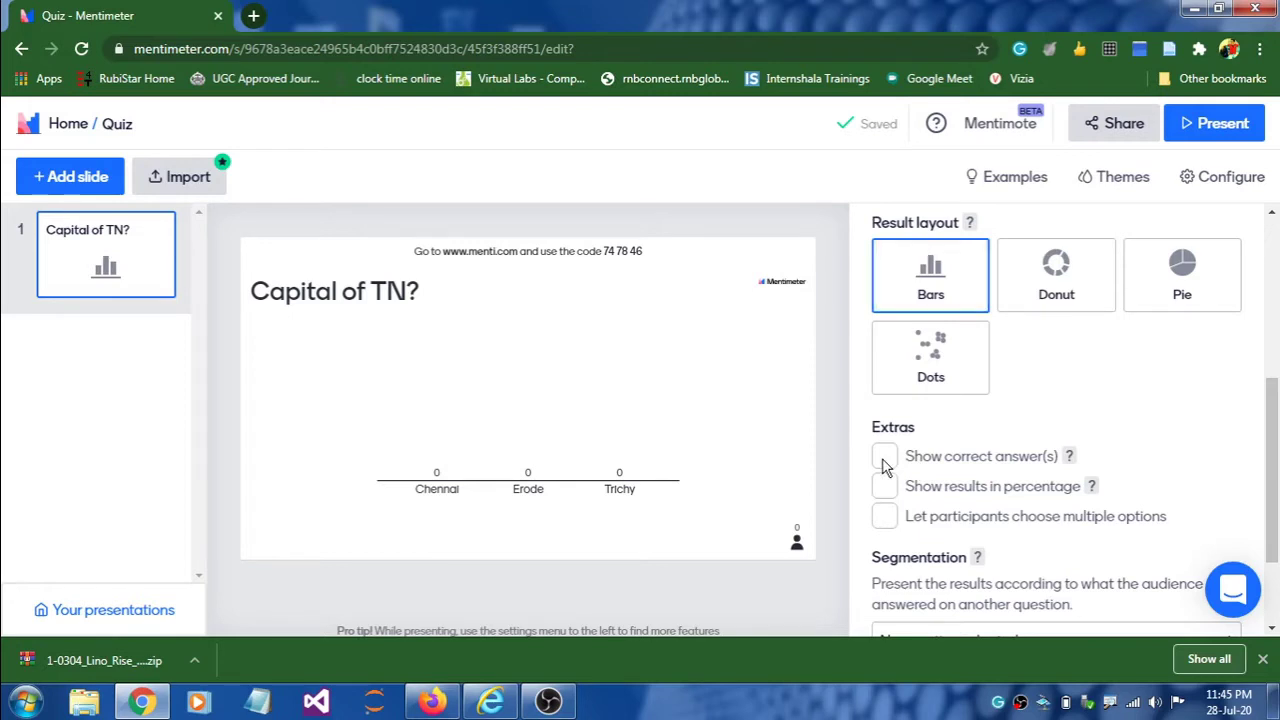
left_click(884, 462)
scroll(931, 460, "up", 2)
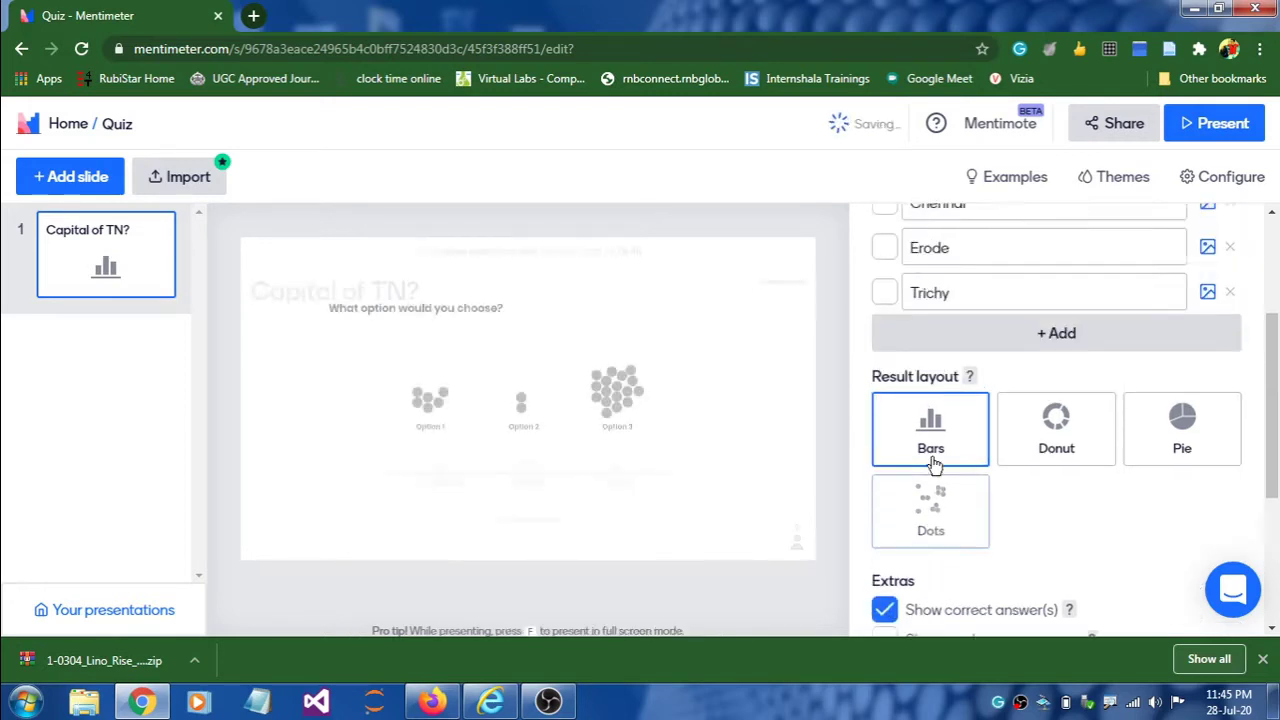
scroll(905, 320, "up", 2)
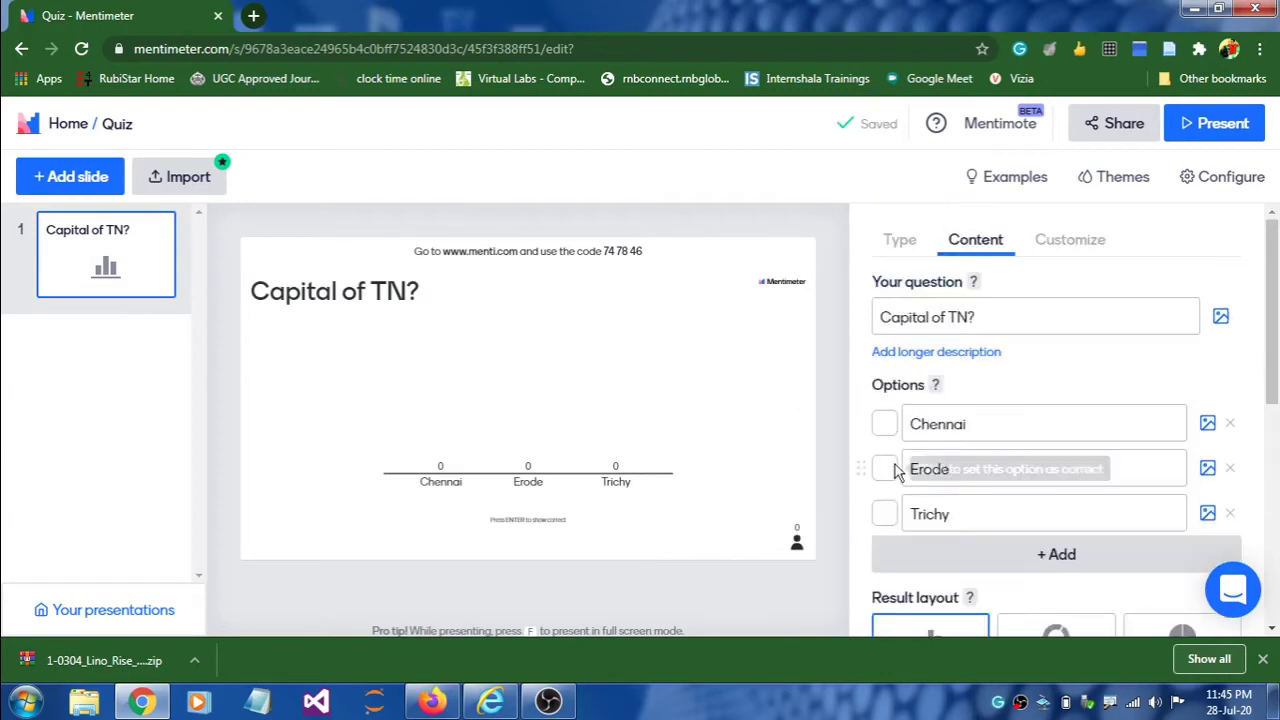
Step: Mark Chennai as the correct answer
left_click(893, 425)
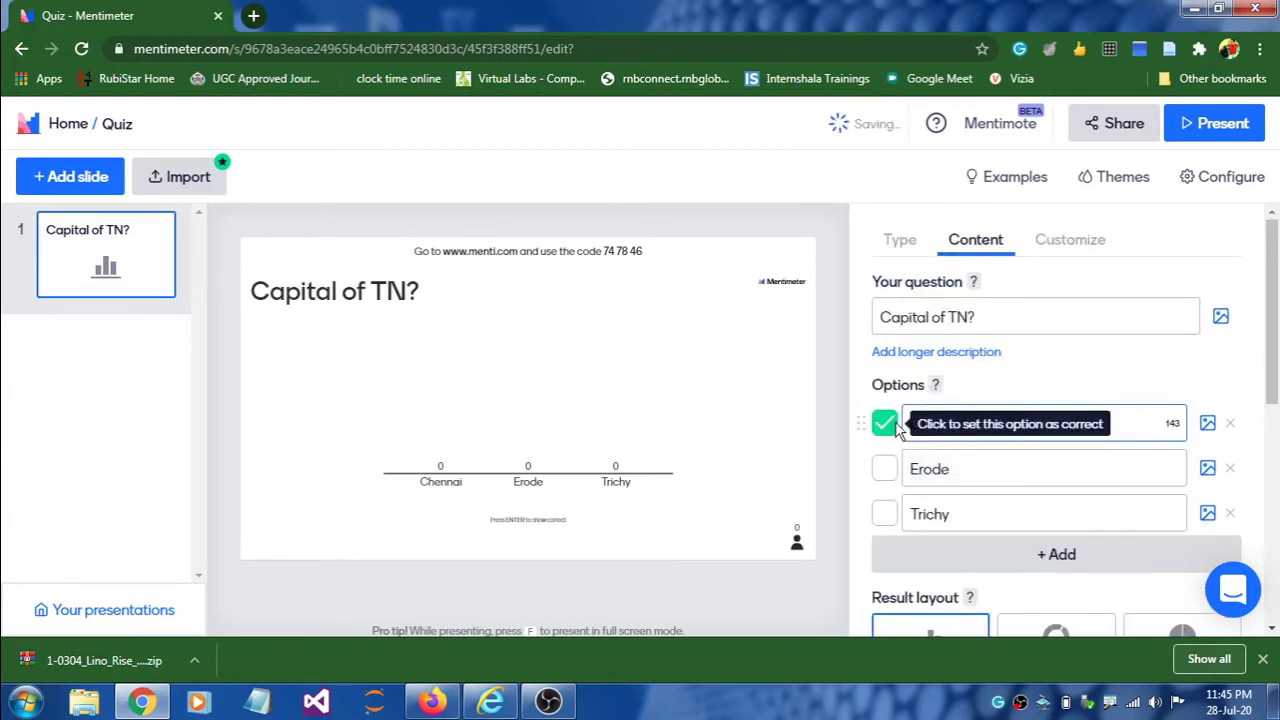
scroll(897, 424, "down", 4)
scroll(897, 440, "up", 4)
scroll(939, 467, "up", 1)
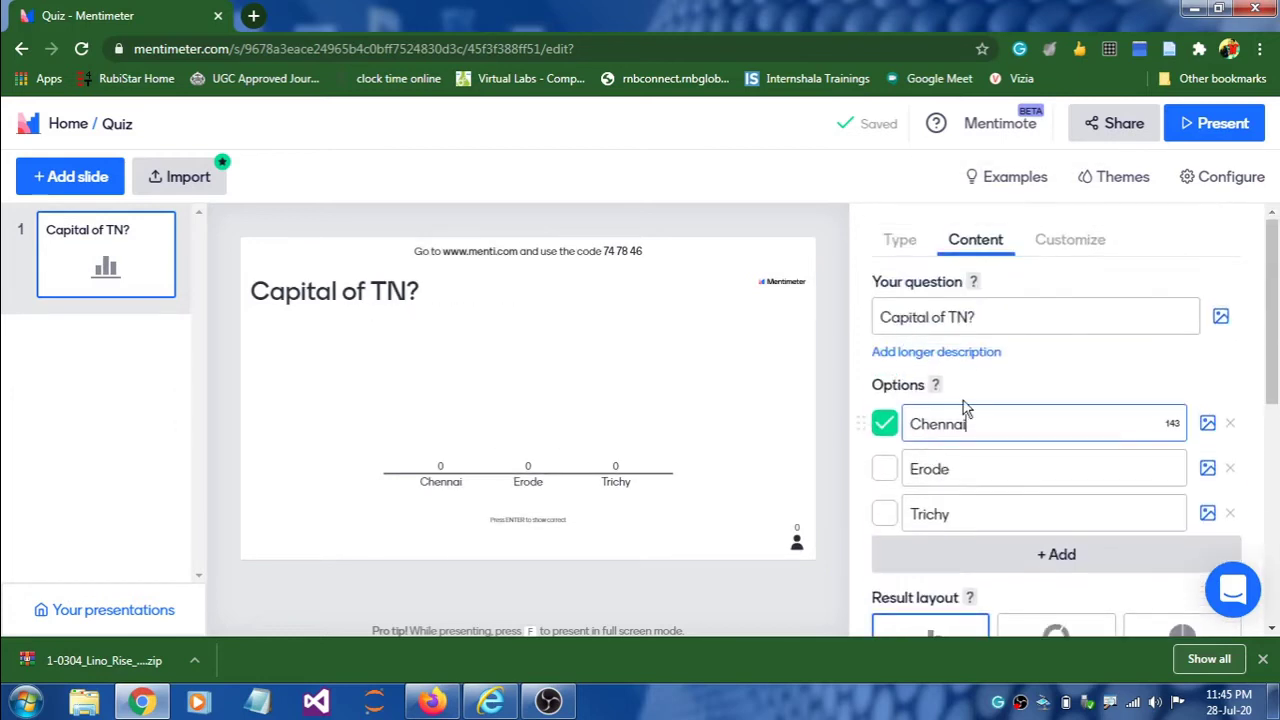
Step: Review the 'Capital of TN?' slide's Customize settings, then add a new slide after it
left_click(1068, 244)
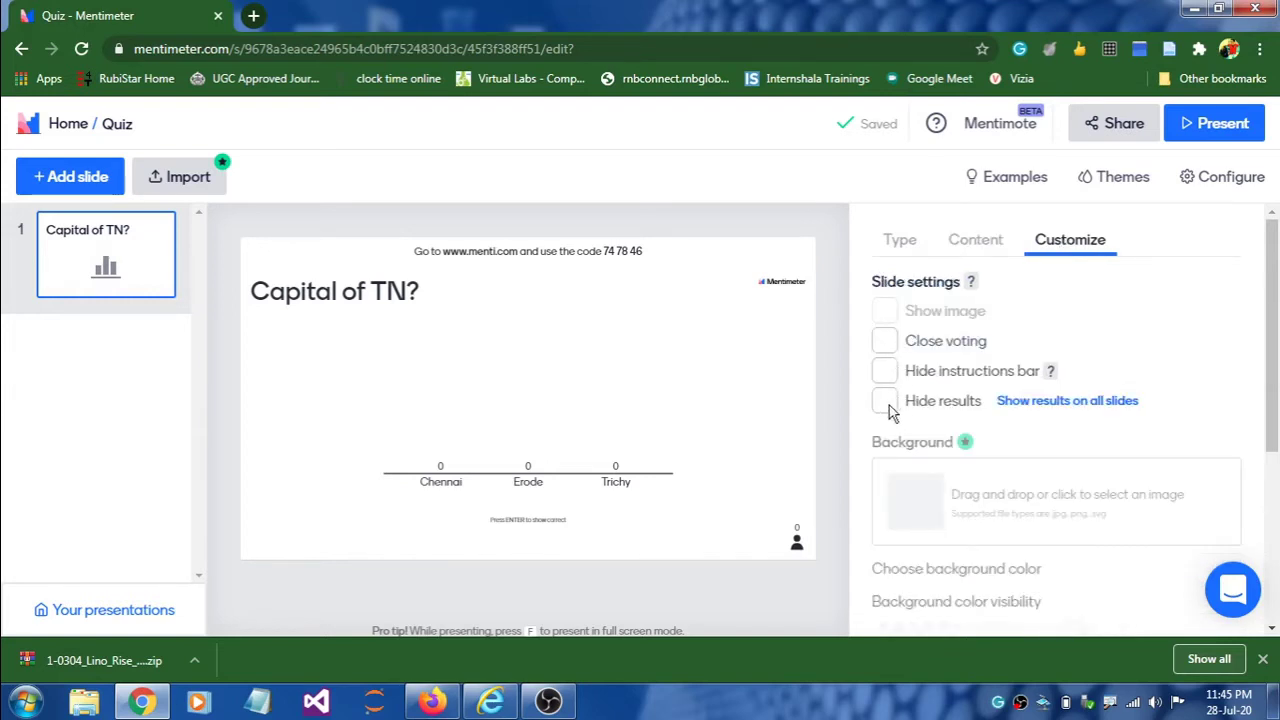
scroll(946, 434, "down", 1)
scroll(1088, 457, "down", 2)
scroll(1088, 457, "down", 1)
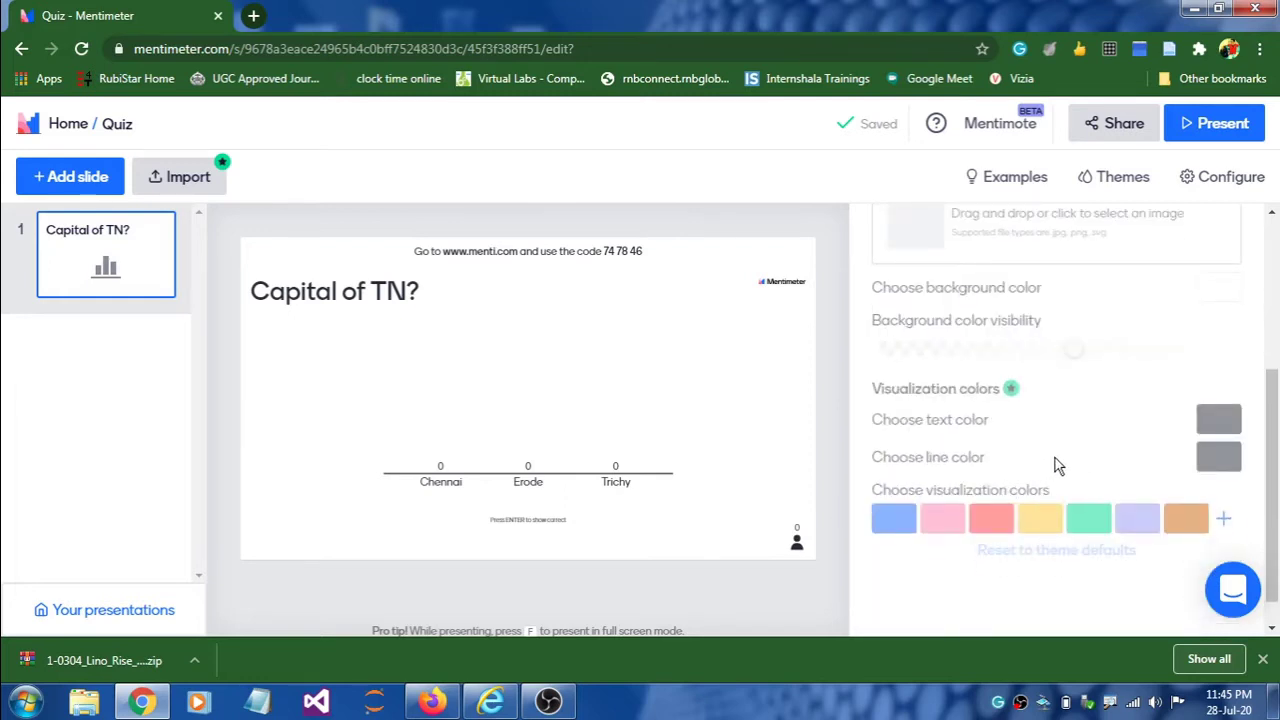
scroll(1058, 465, "up", 3)
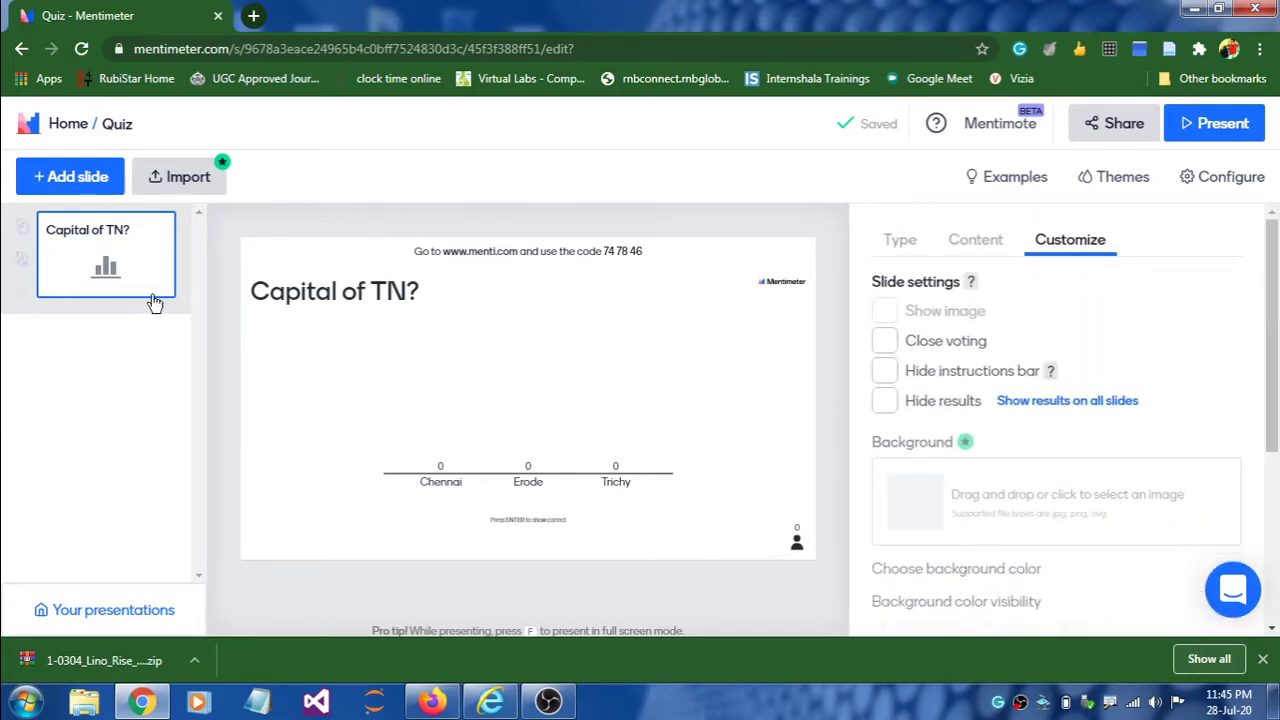
left_click(80, 180)
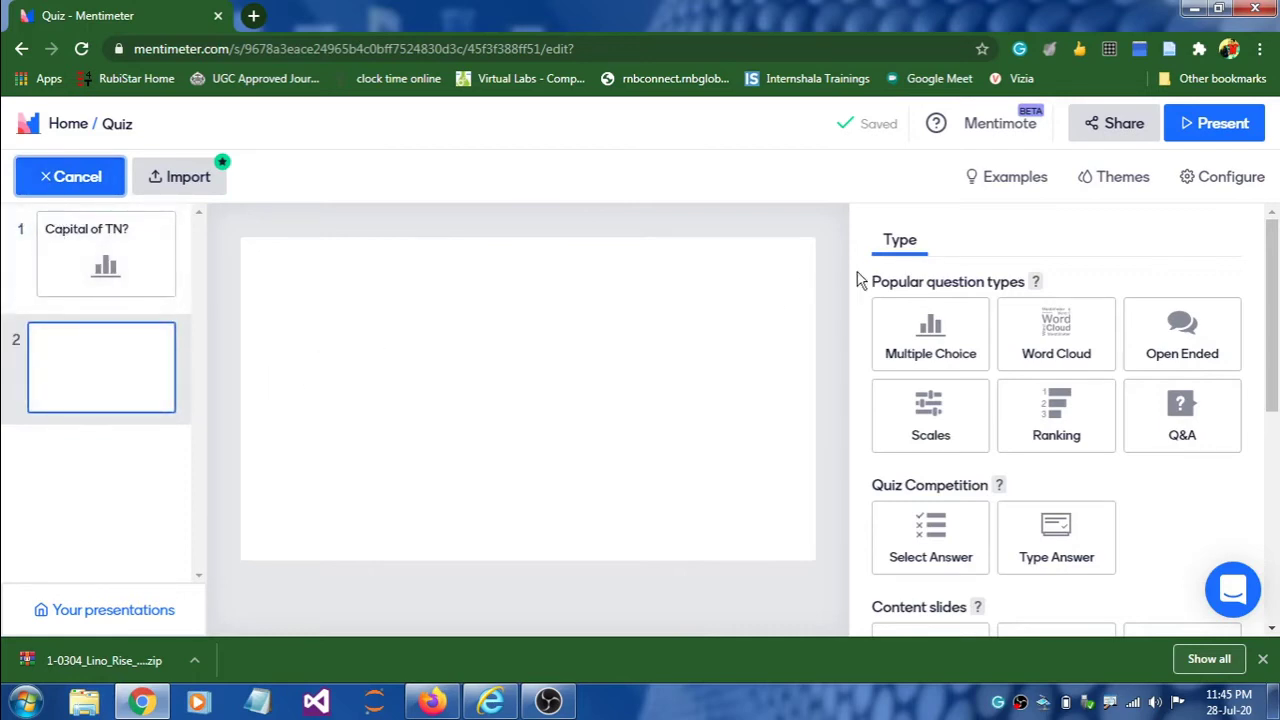
Step: Make slide 2 a Word Cloud and dismiss its question suggestions
left_click(1060, 346)
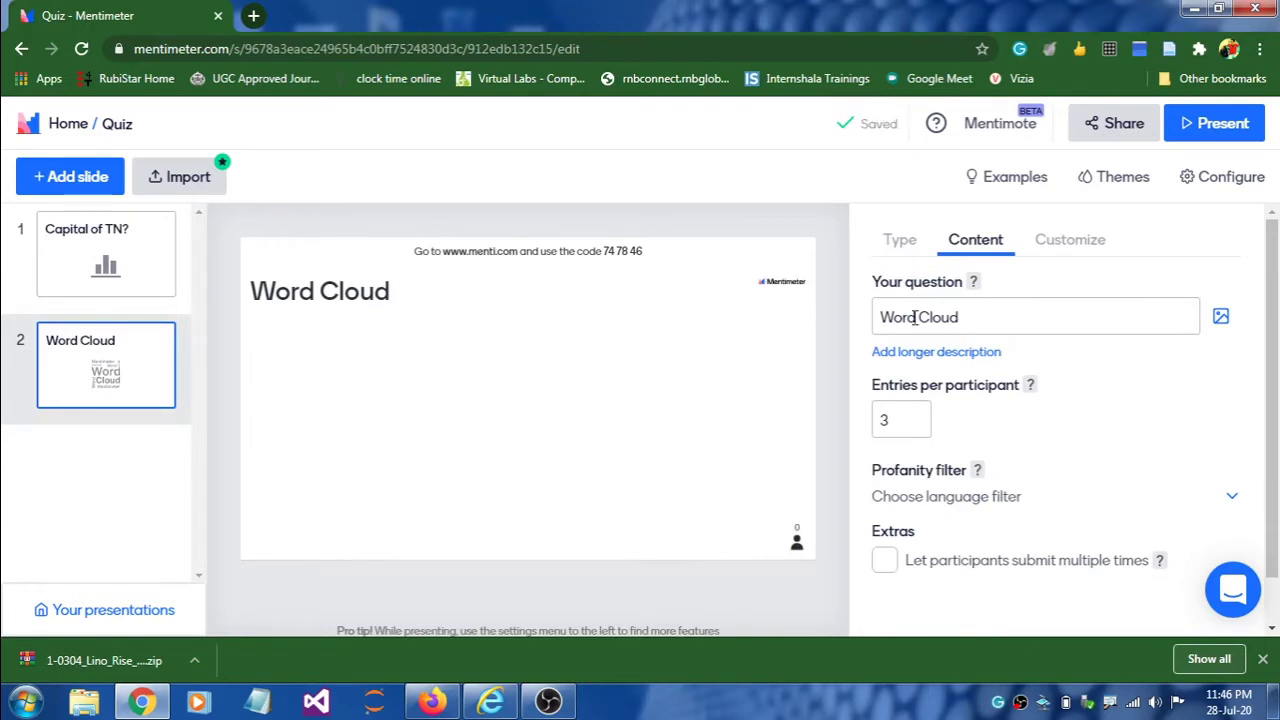
left_click(914, 317)
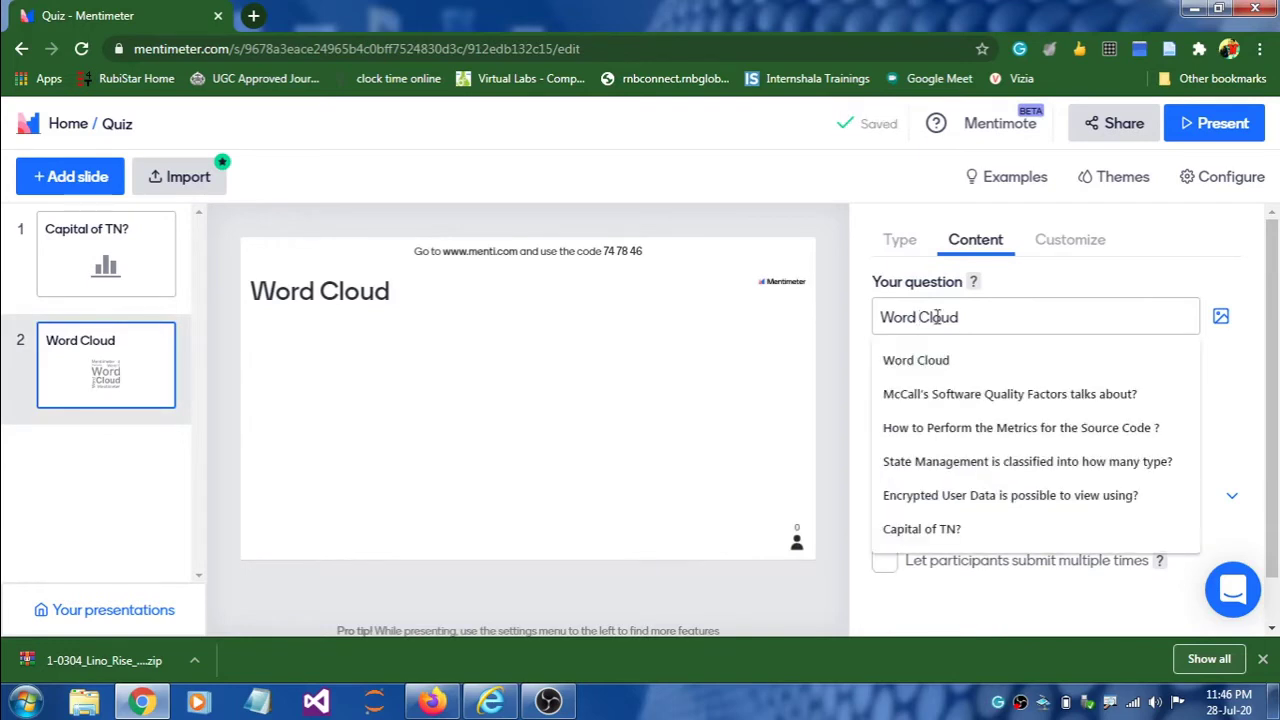
left_click(1078, 288)
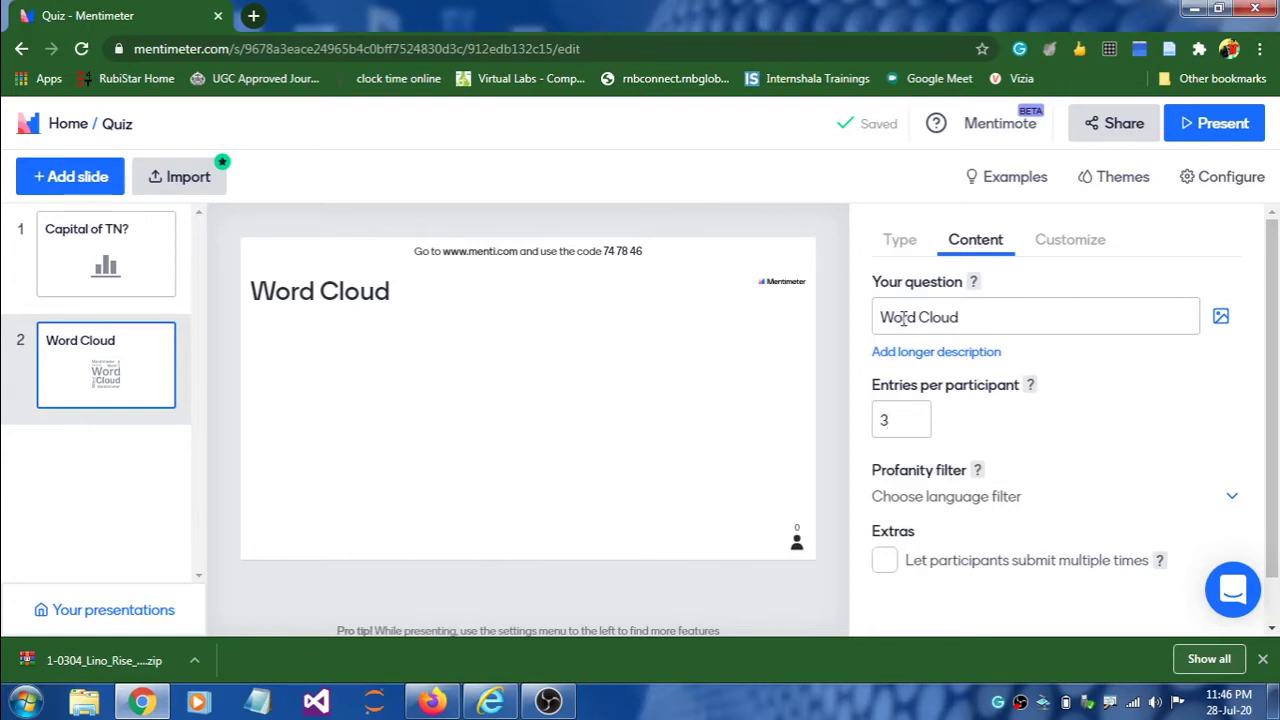
Step: Switch slide 2 to Multiple Choice and start editing its question
left_click(902, 243)
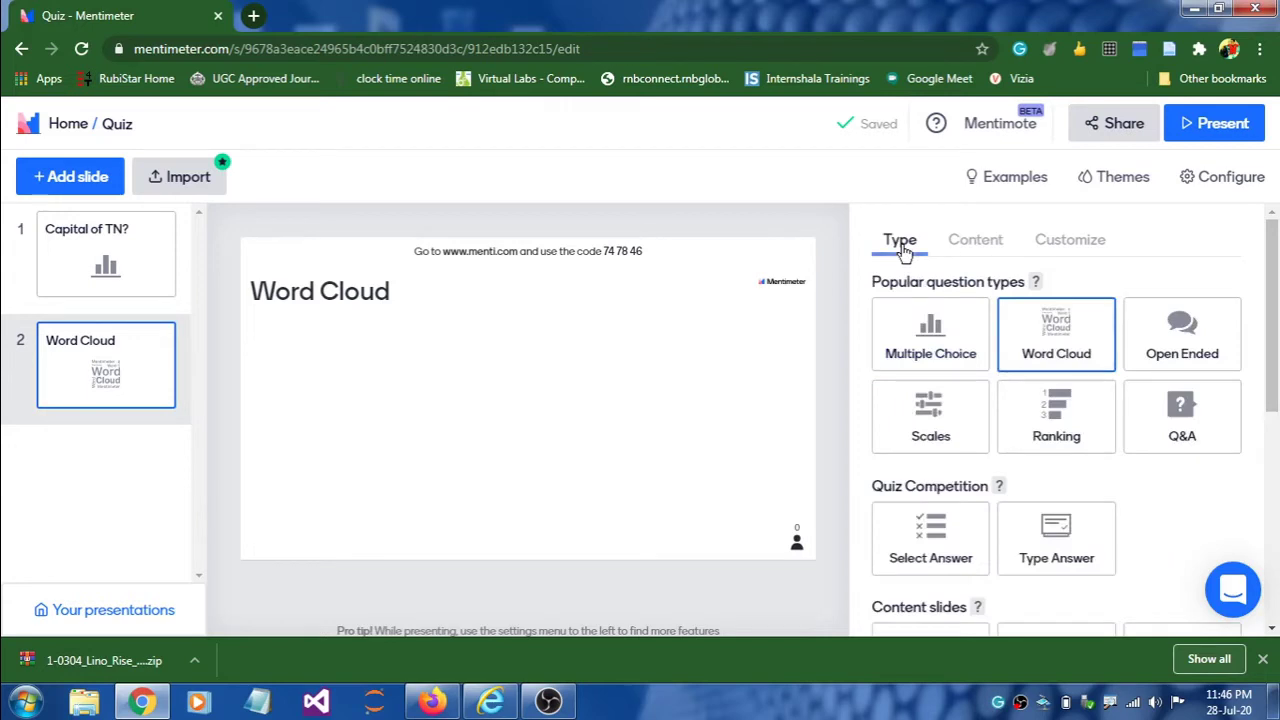
left_click(913, 342)
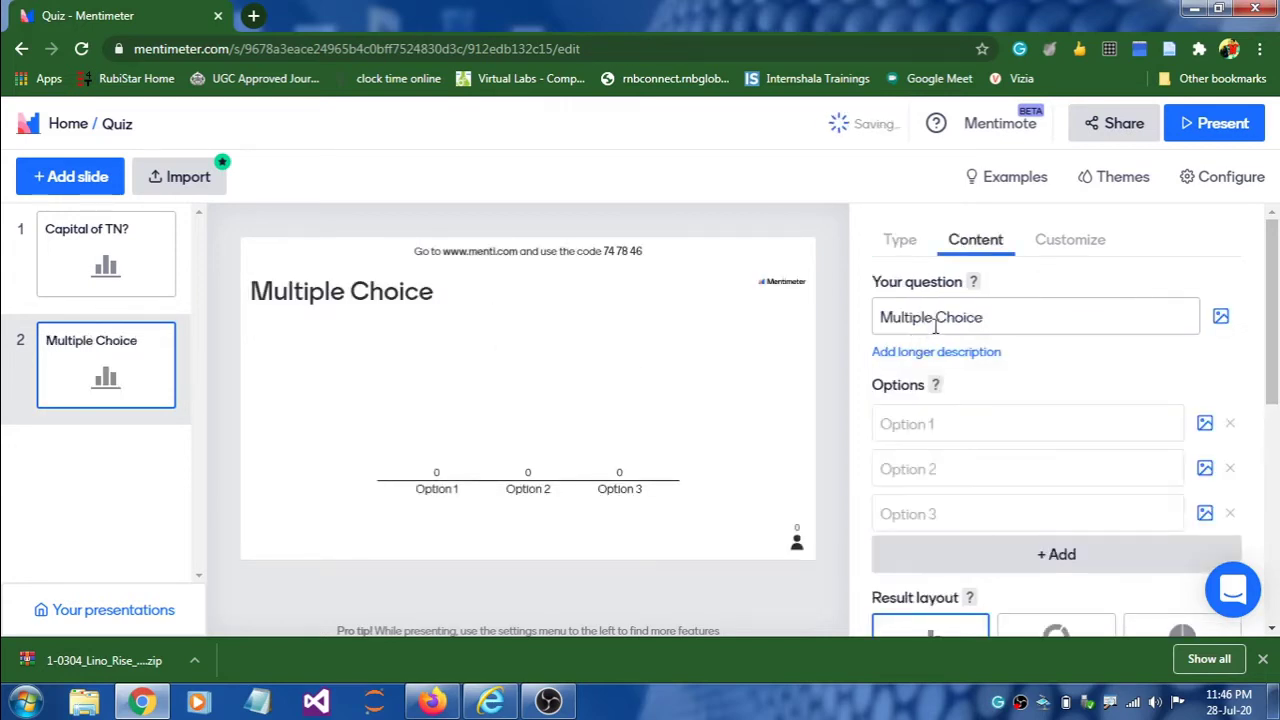
left_click(948, 316)
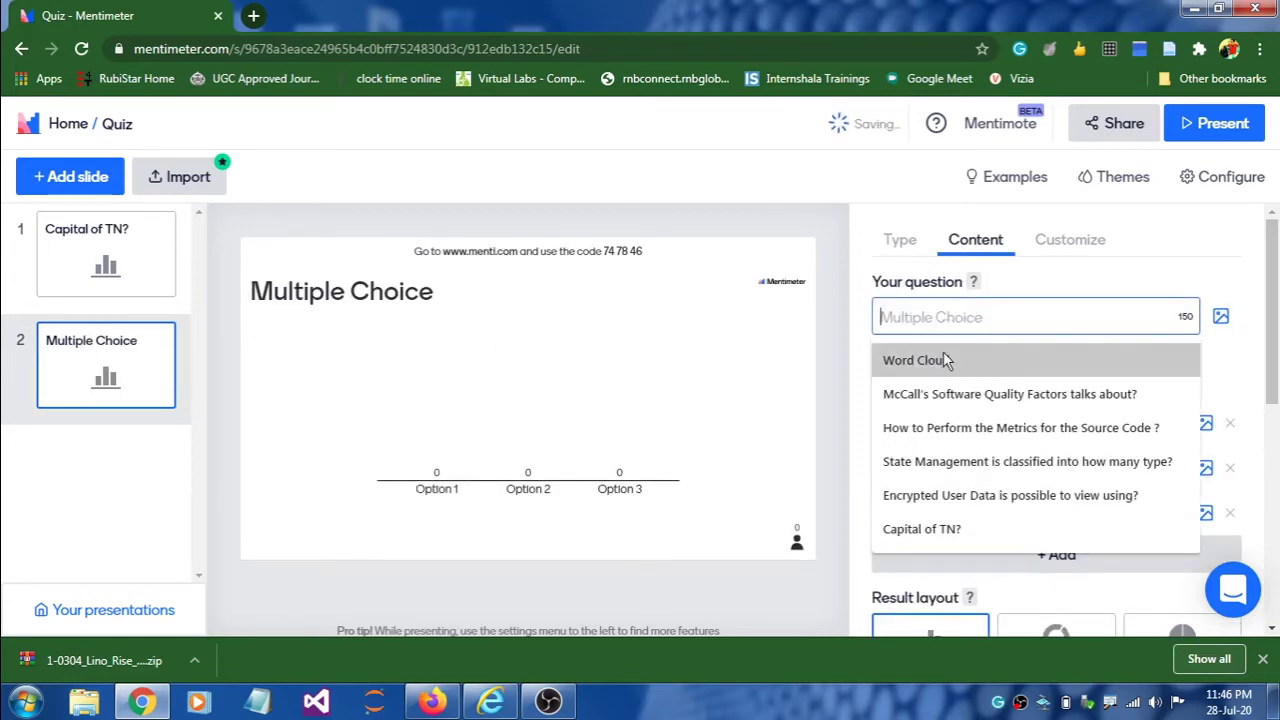
Step: Use the McCall's question for slide 2, then add Multiple Choice slide 3 titled 'edfvgfdg'
left_click(938, 395)
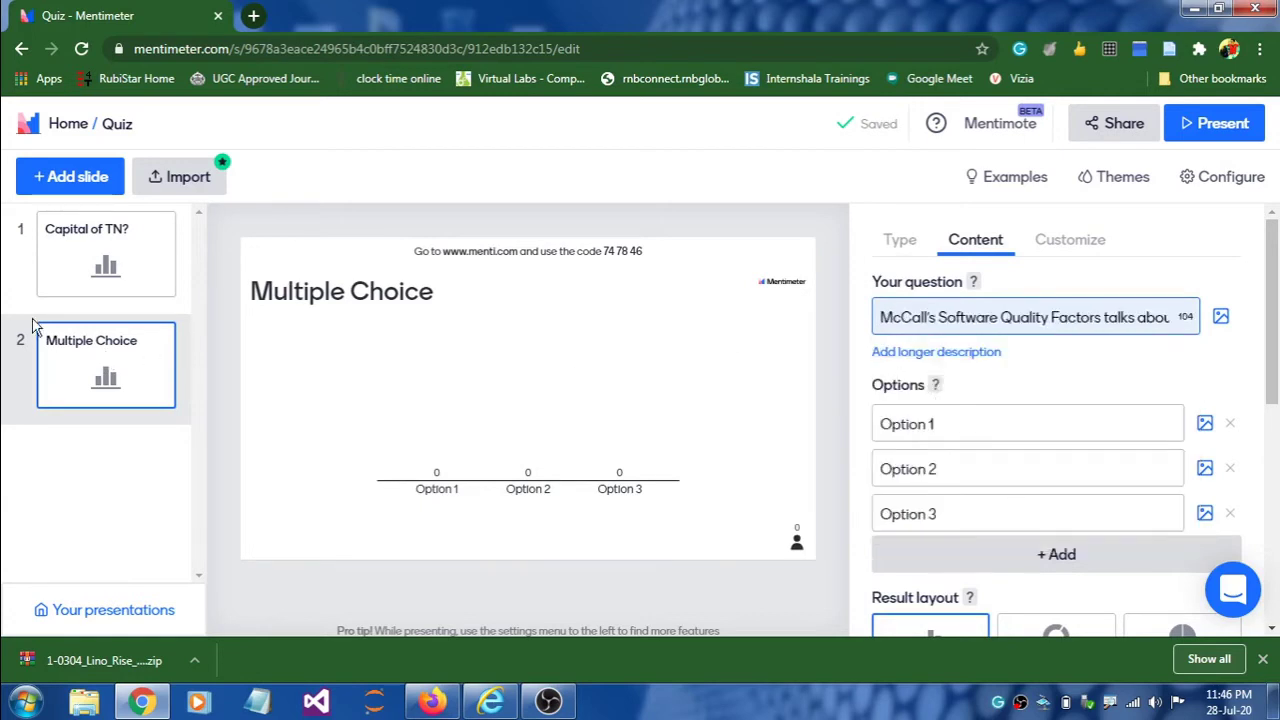
left_click(52, 178)
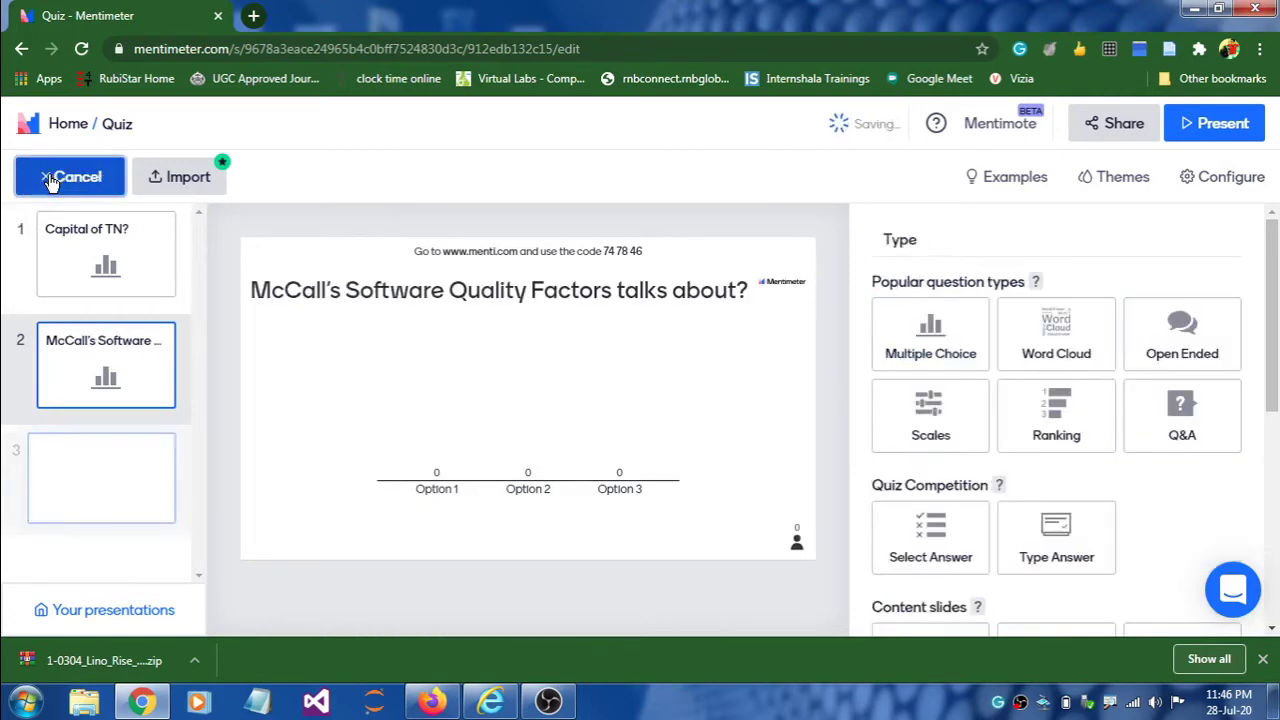
left_click(940, 343)
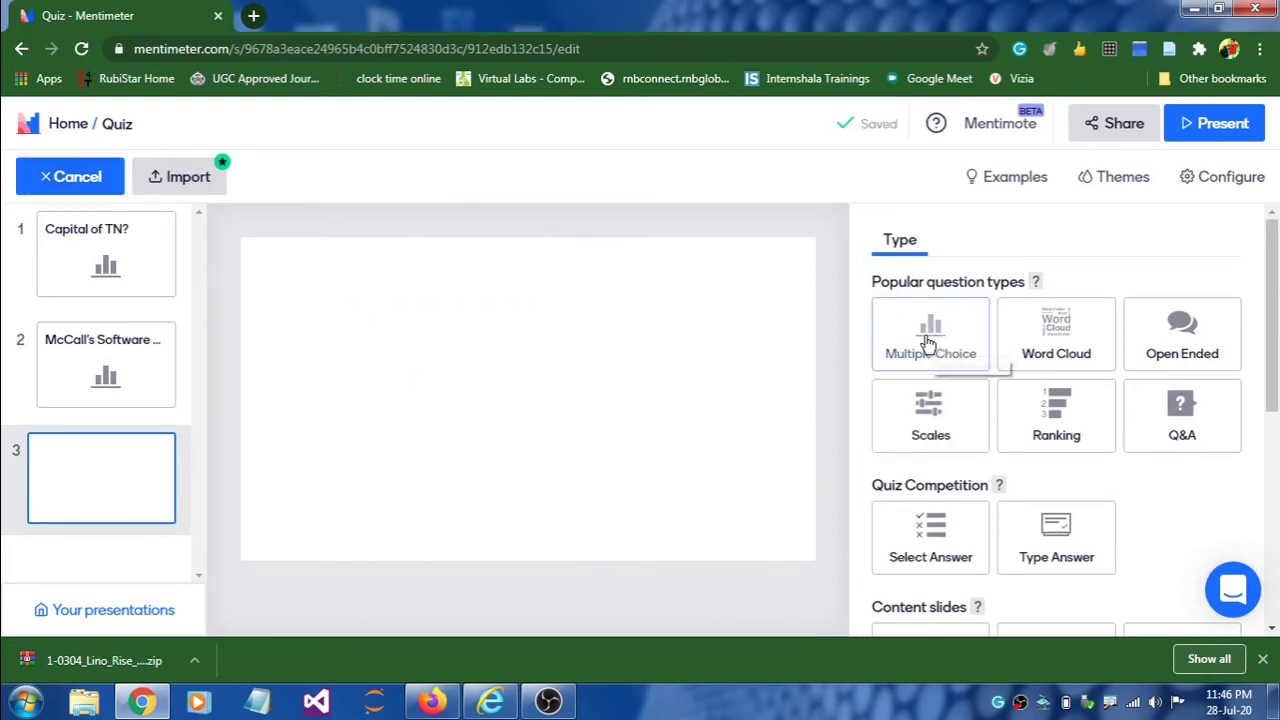
left_click(943, 317)
type("edfvgfdg")
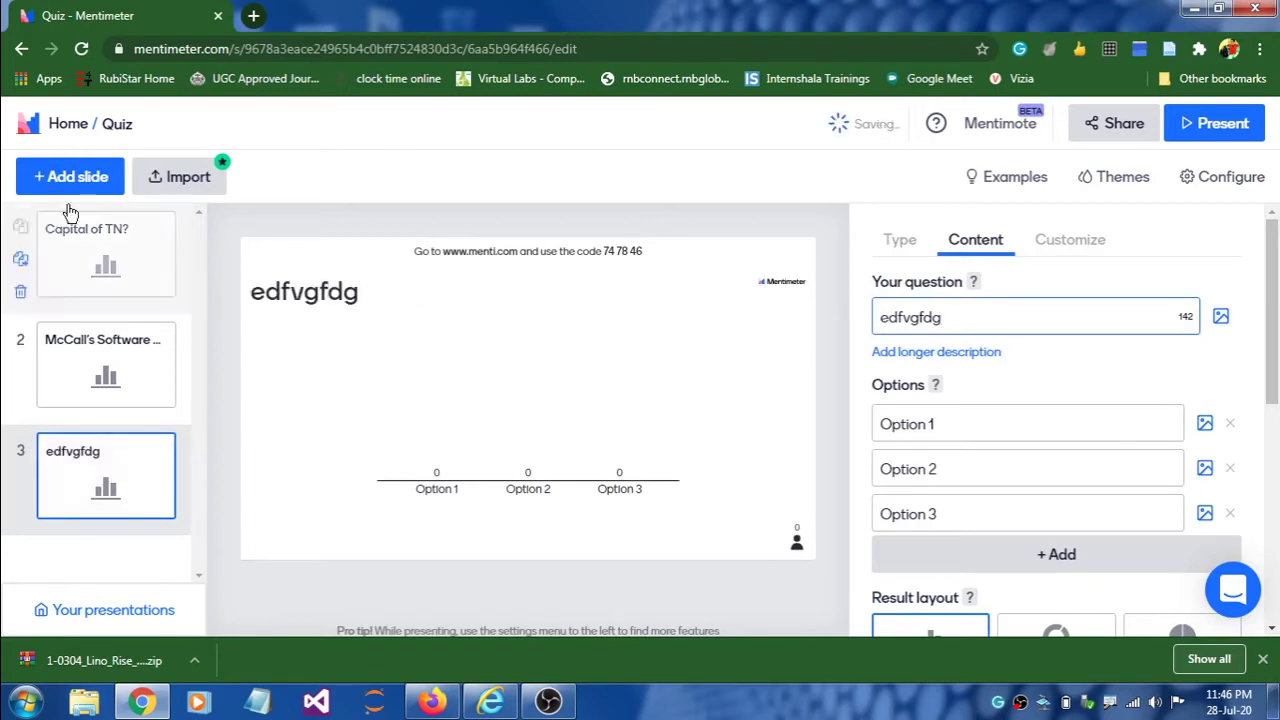
left_click(75, 180)
Step: Cancel an extra fourth slide and delete slide 3
left_click(76, 182)
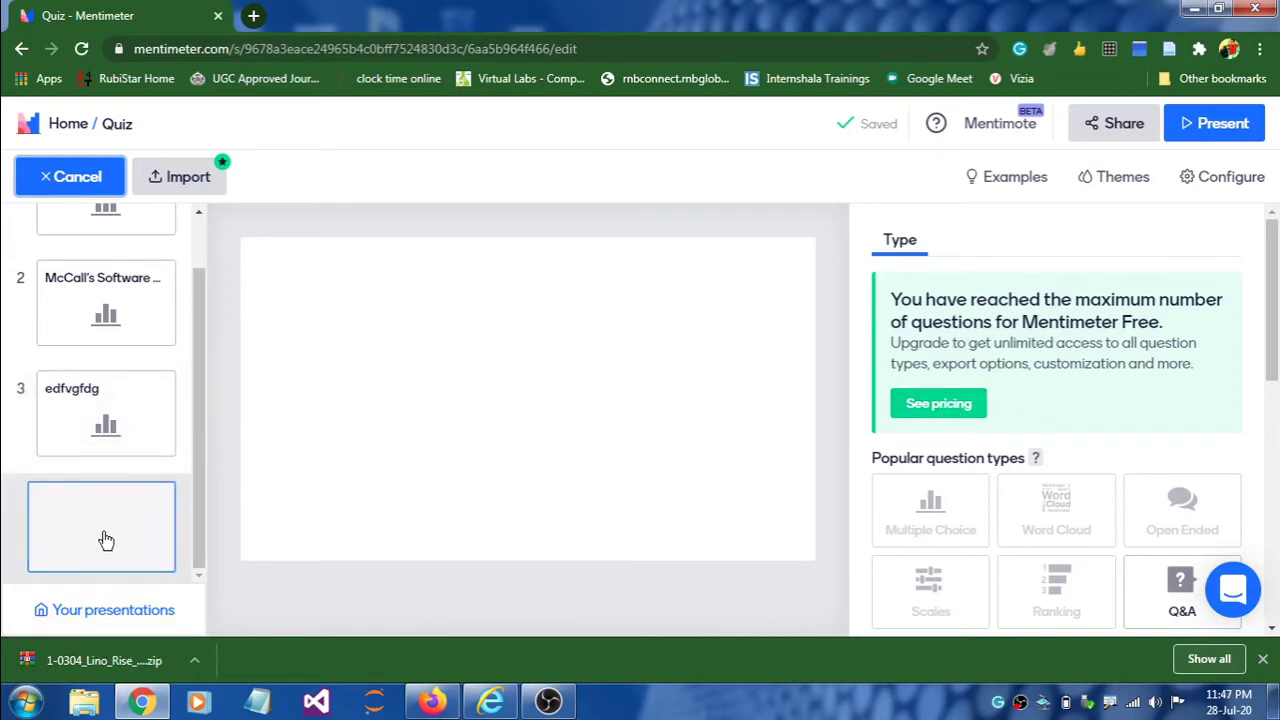
left_click(63, 178)
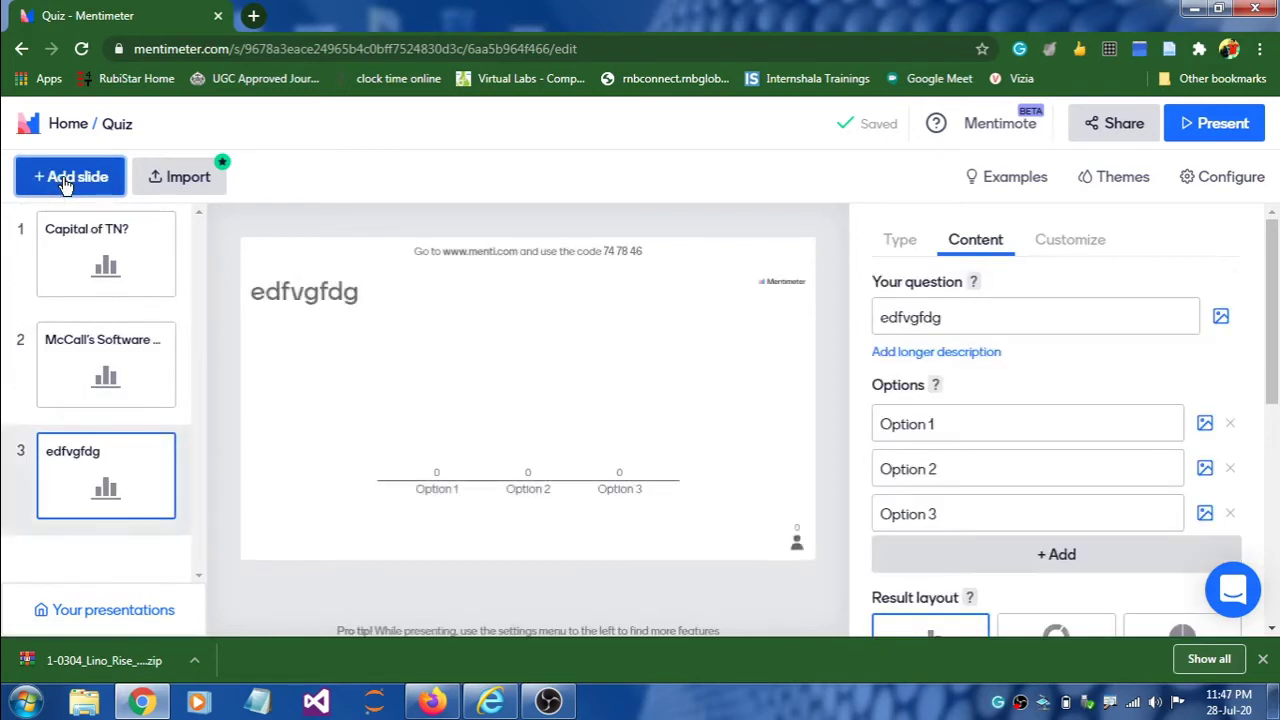
mouse_move(48, 480)
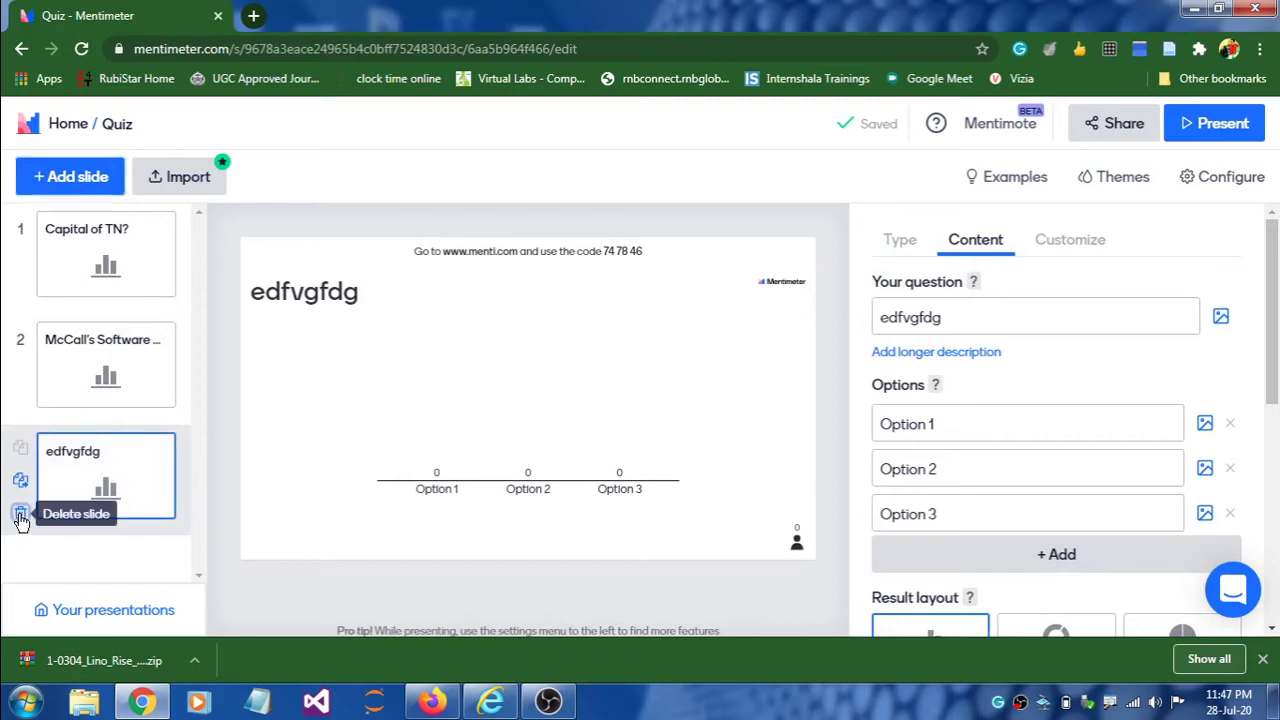
left_click(21, 515)
left_click(333, 520)
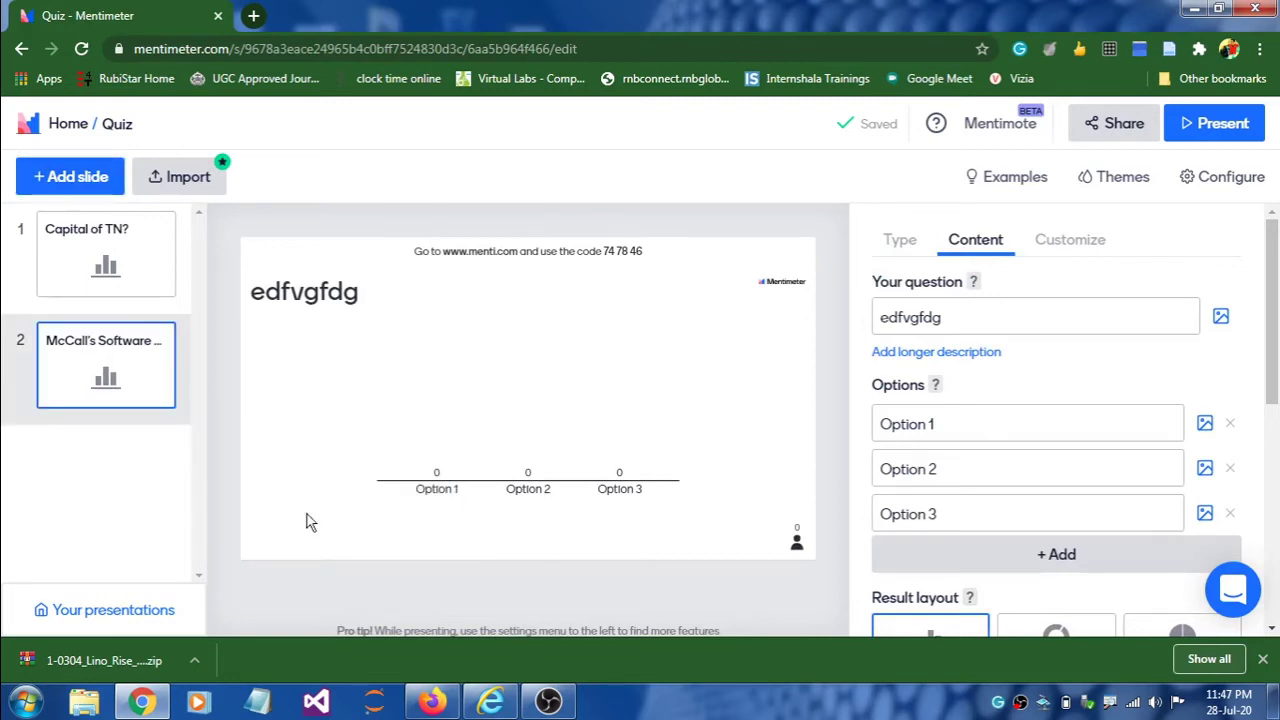
Step: Delete the McCall's slide and return to the 'Capital of TN?' slide
left_click(20, 402)
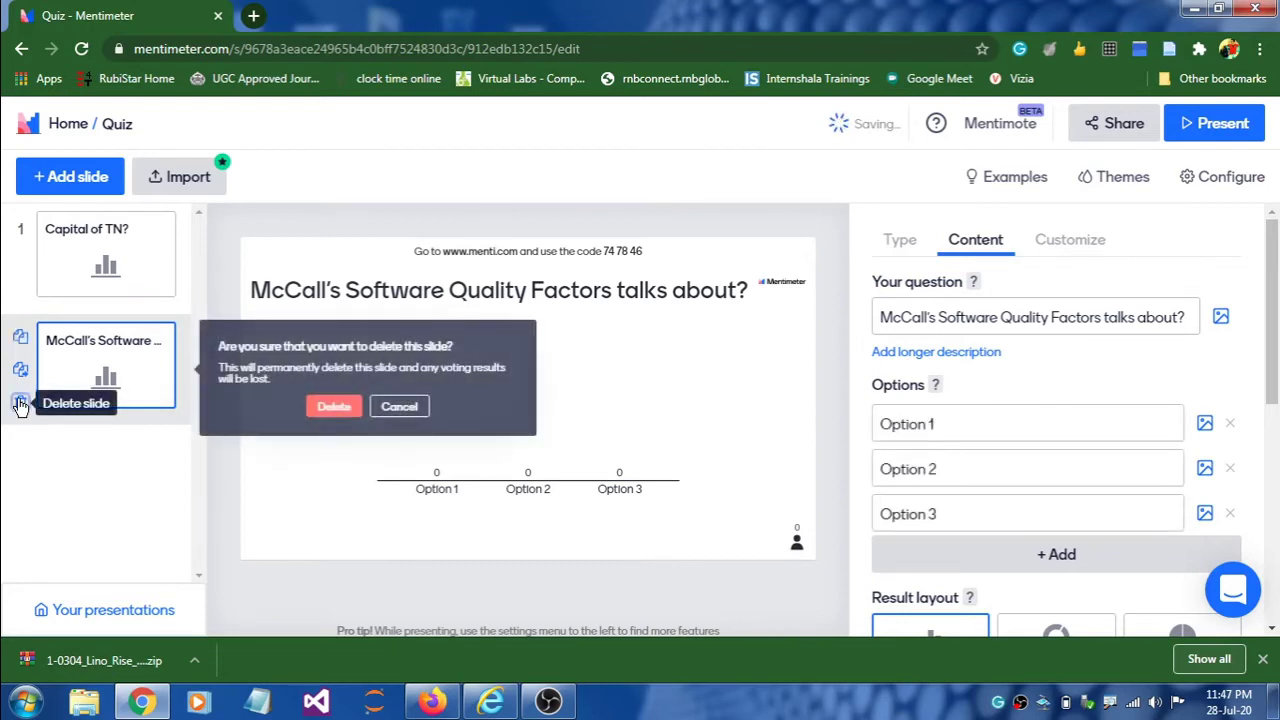
left_click(334, 406)
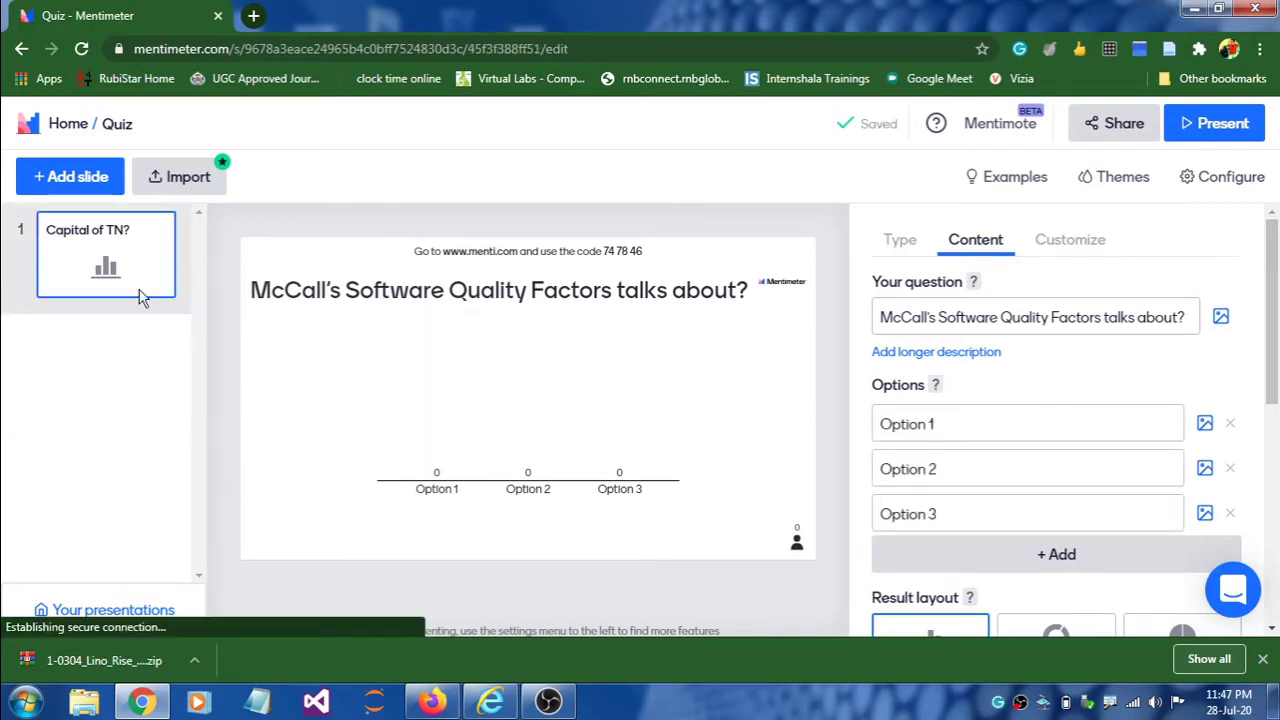
left_click(120, 258)
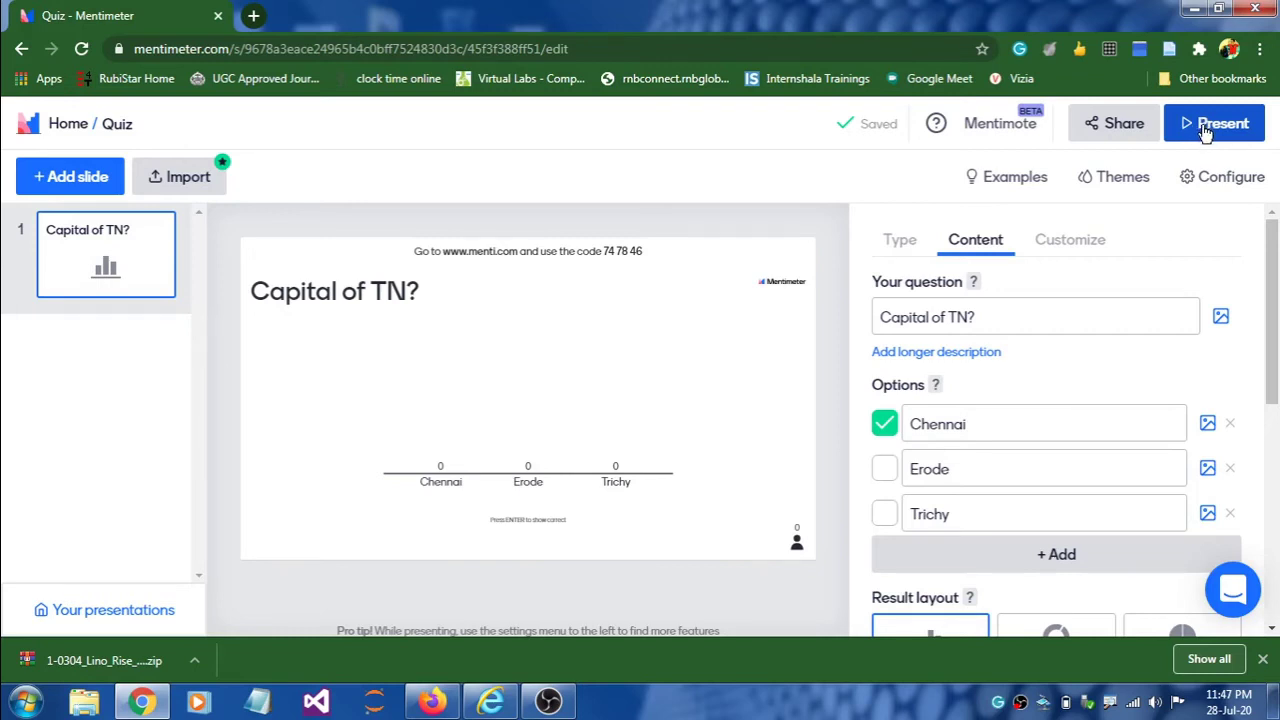
Step: Review the finished 'Capital of TN?' slide: Chennai, Erode, Trichy, with Chennai correct
mouse_move(470, 256)
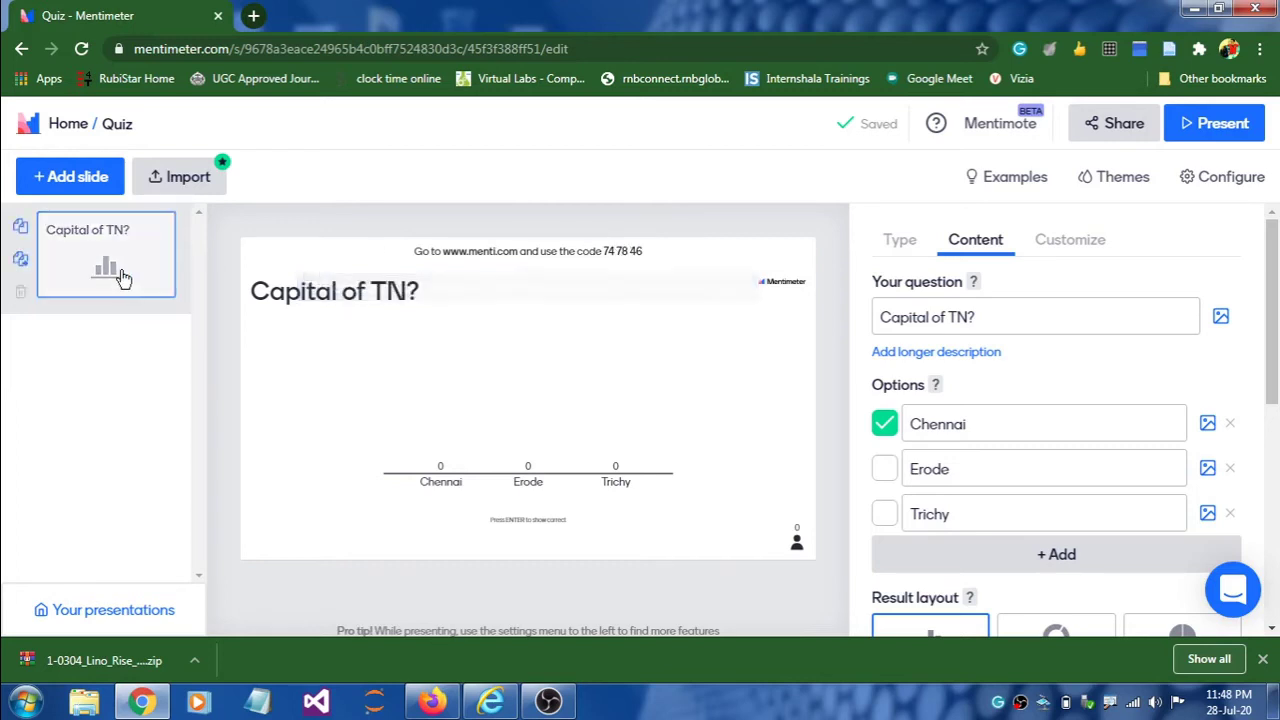
mouse_move(624, 262)
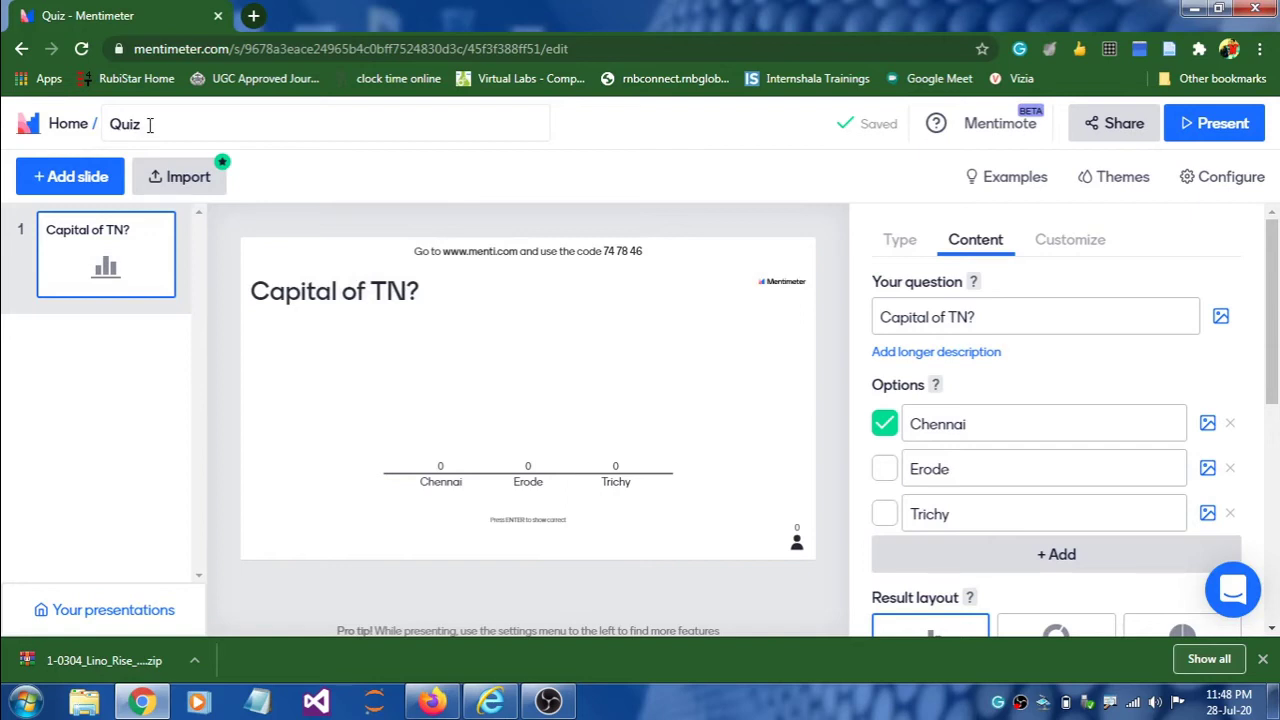
Step: Present the Capital of TN? slide live with join code 74 78 46, leaving full-screen view
left_click(1210, 124)
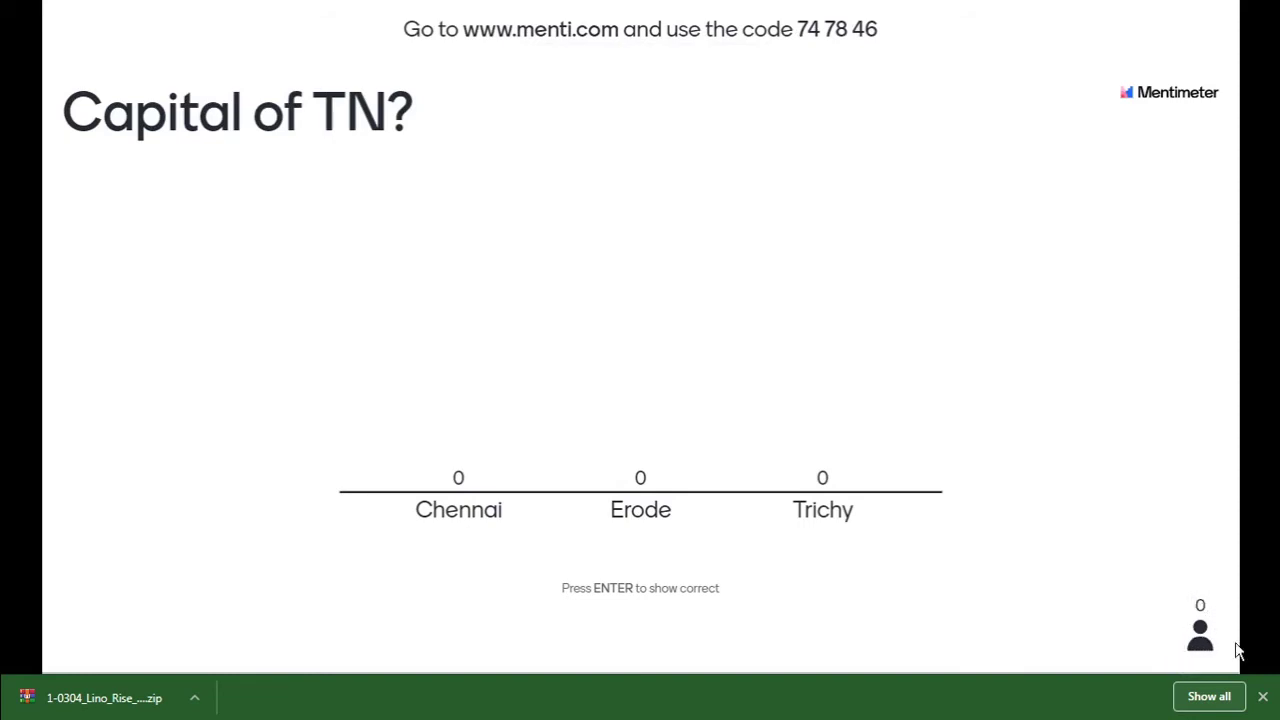
left_click(1263, 698)
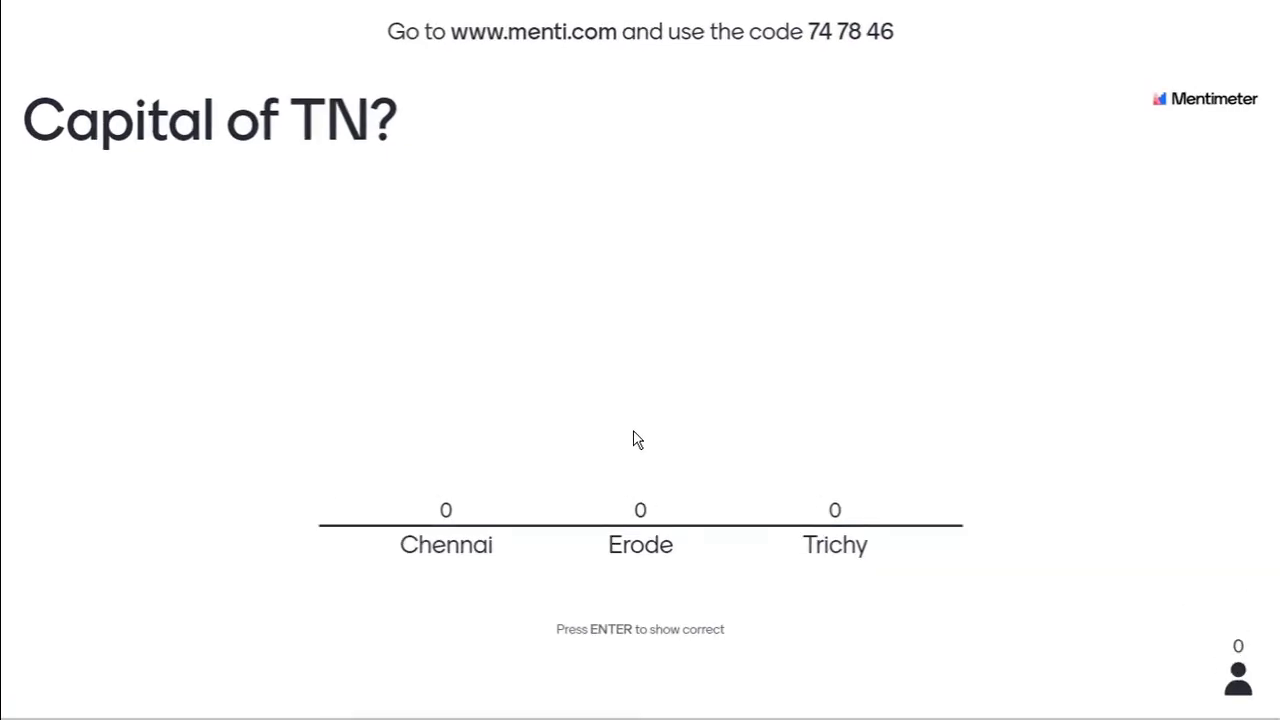
key("Escape")
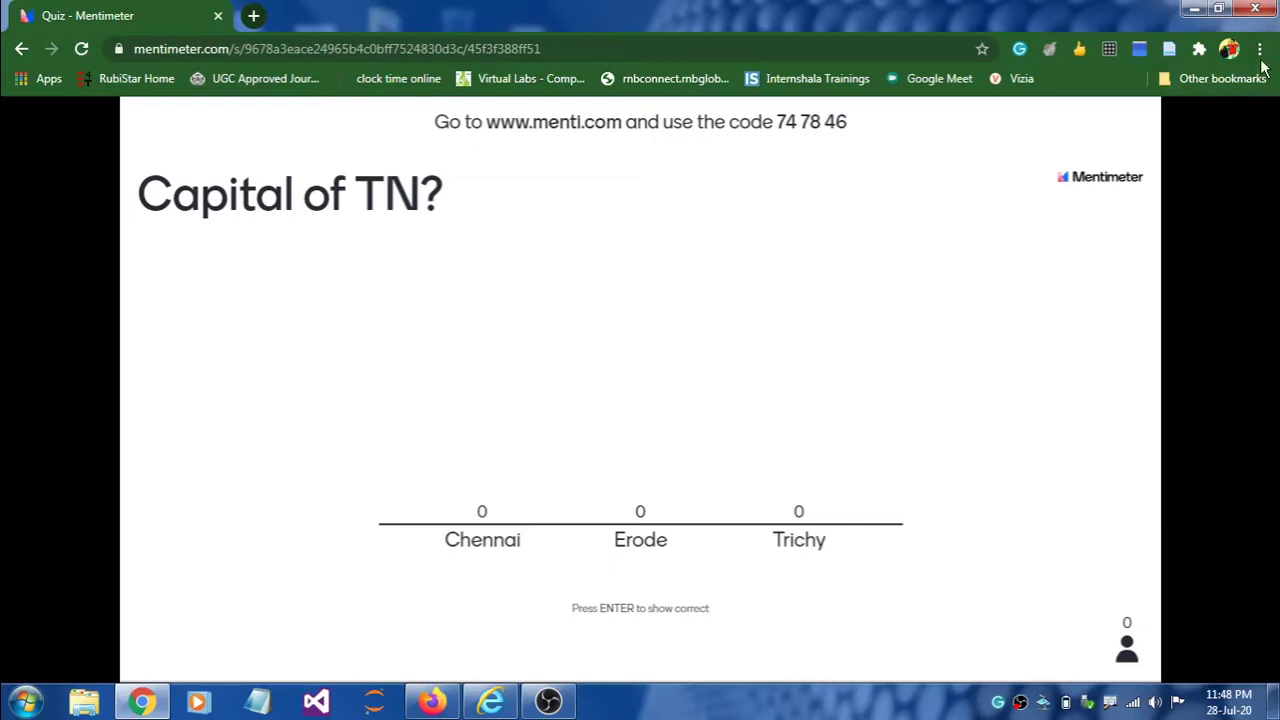
left_click(1261, 50)
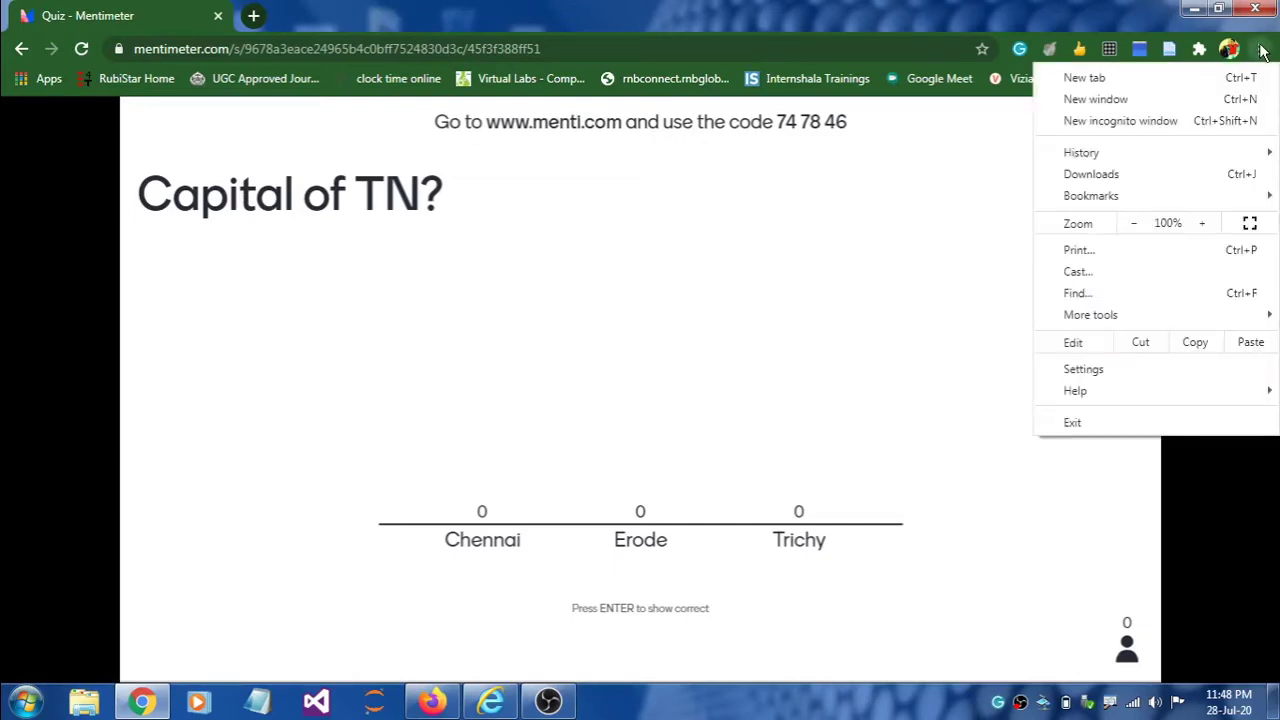
Step: Load menti.com in a new Chrome incognito window
left_click(1121, 130)
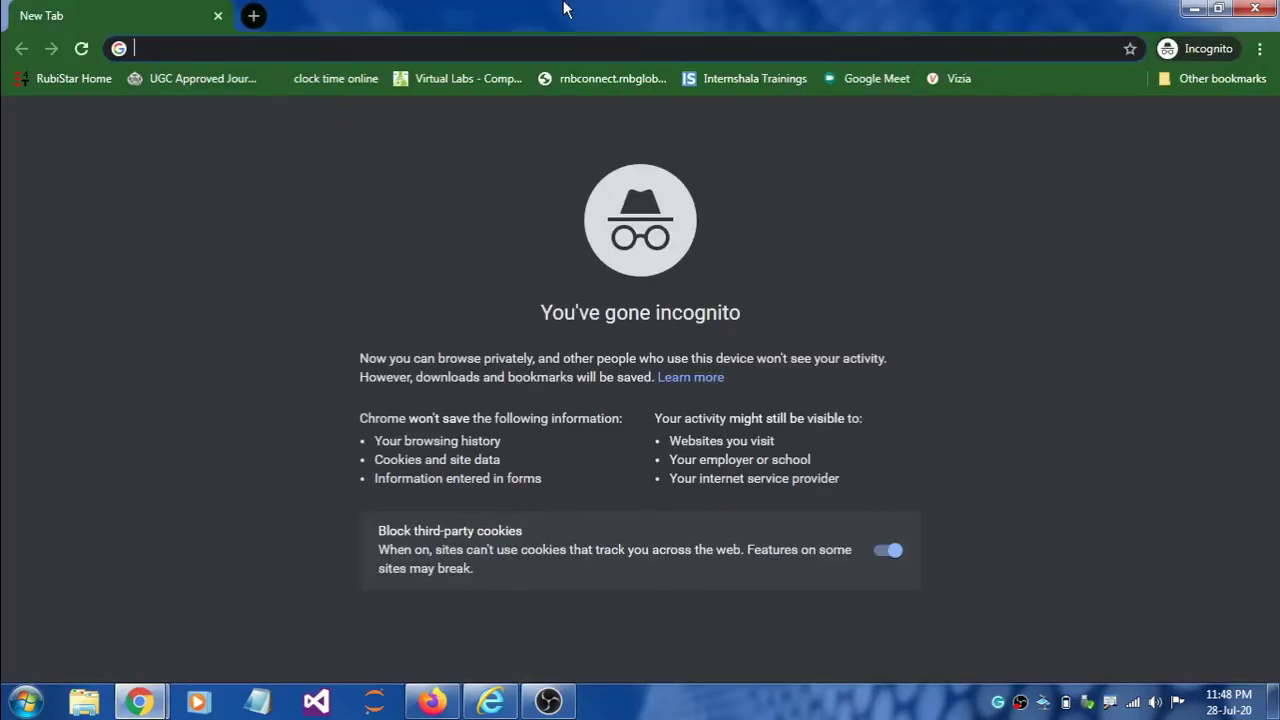
type("menti")
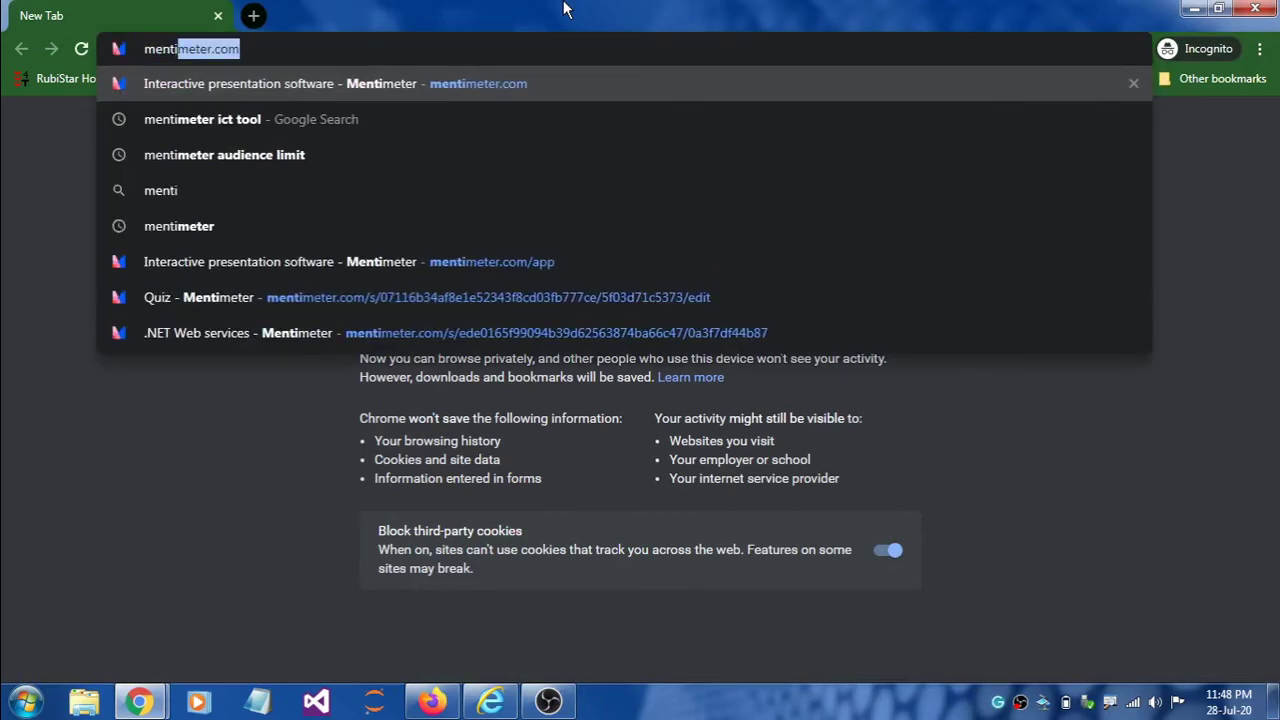
type(".com")
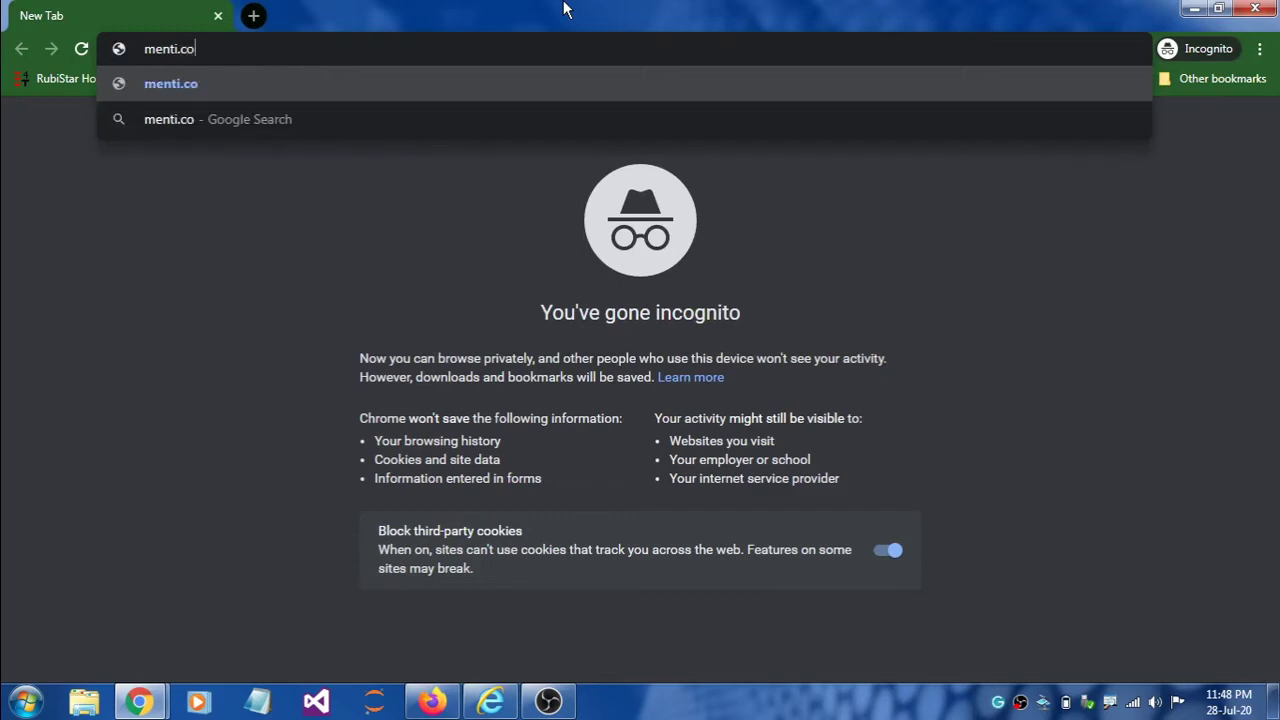
key("Return")
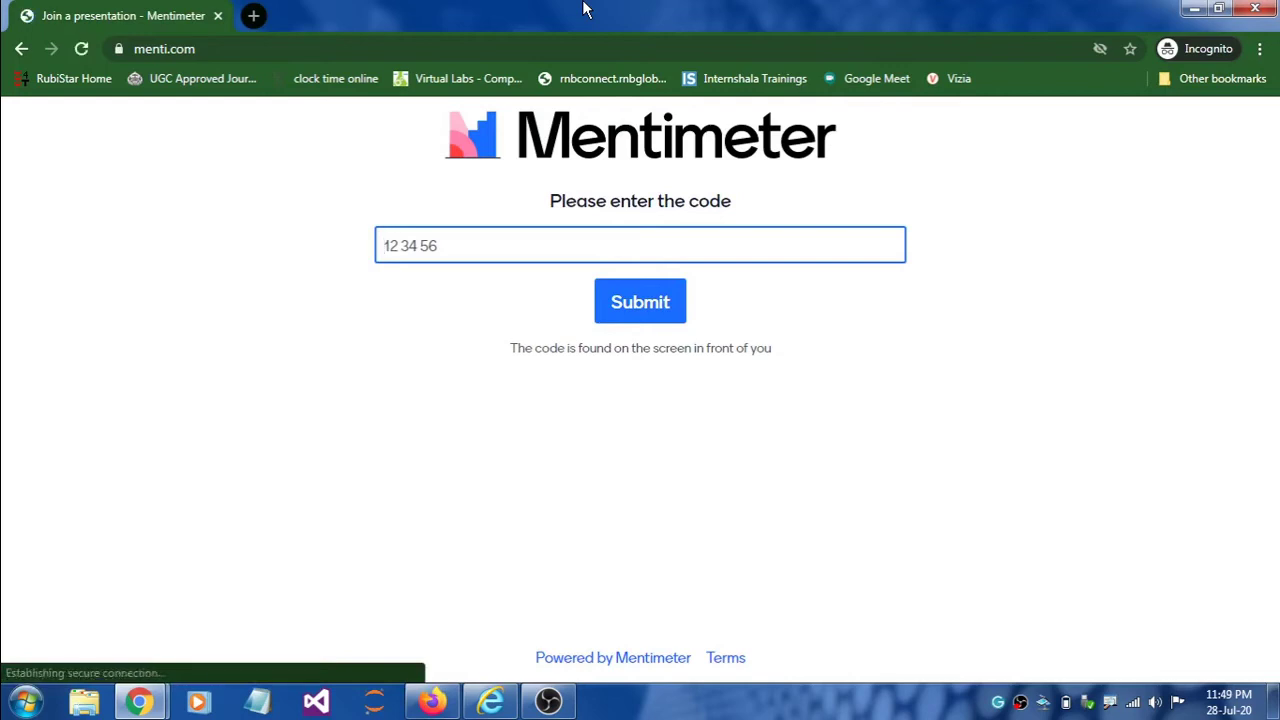
Step: Join the quiz in the incognito window with code 747846
left_click_drag(588, 9, 685, 281)
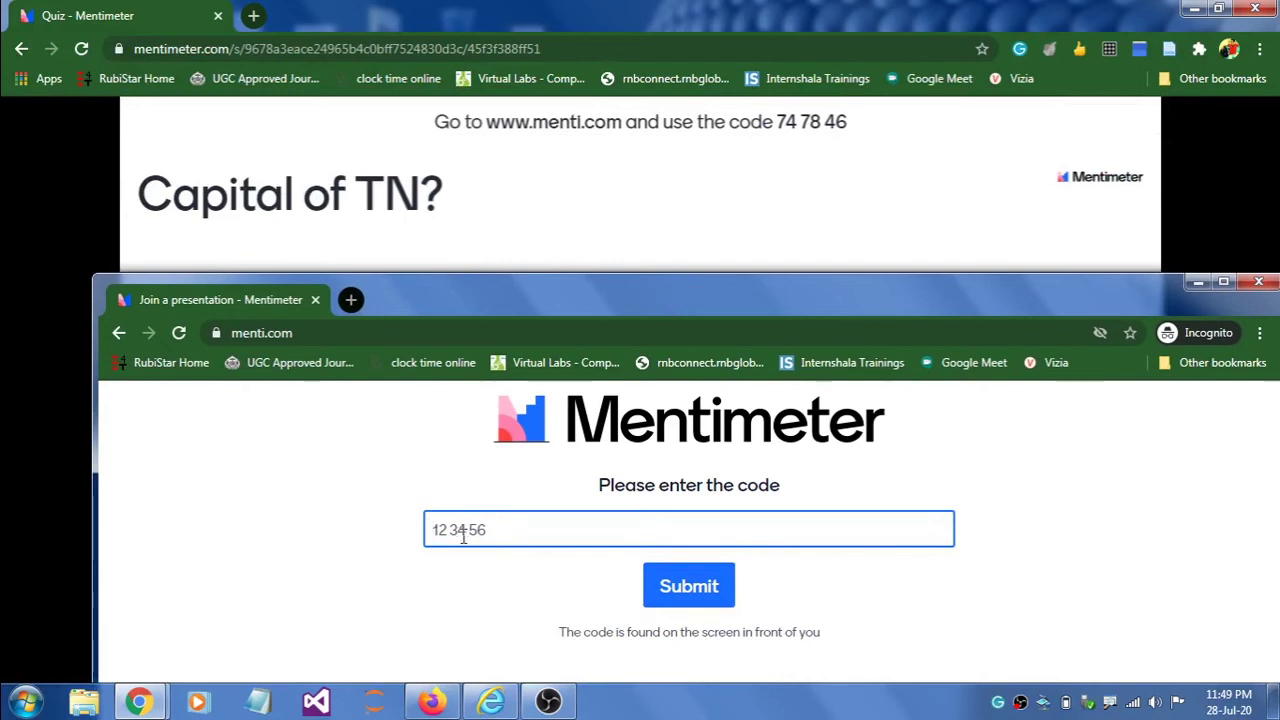
type("74")
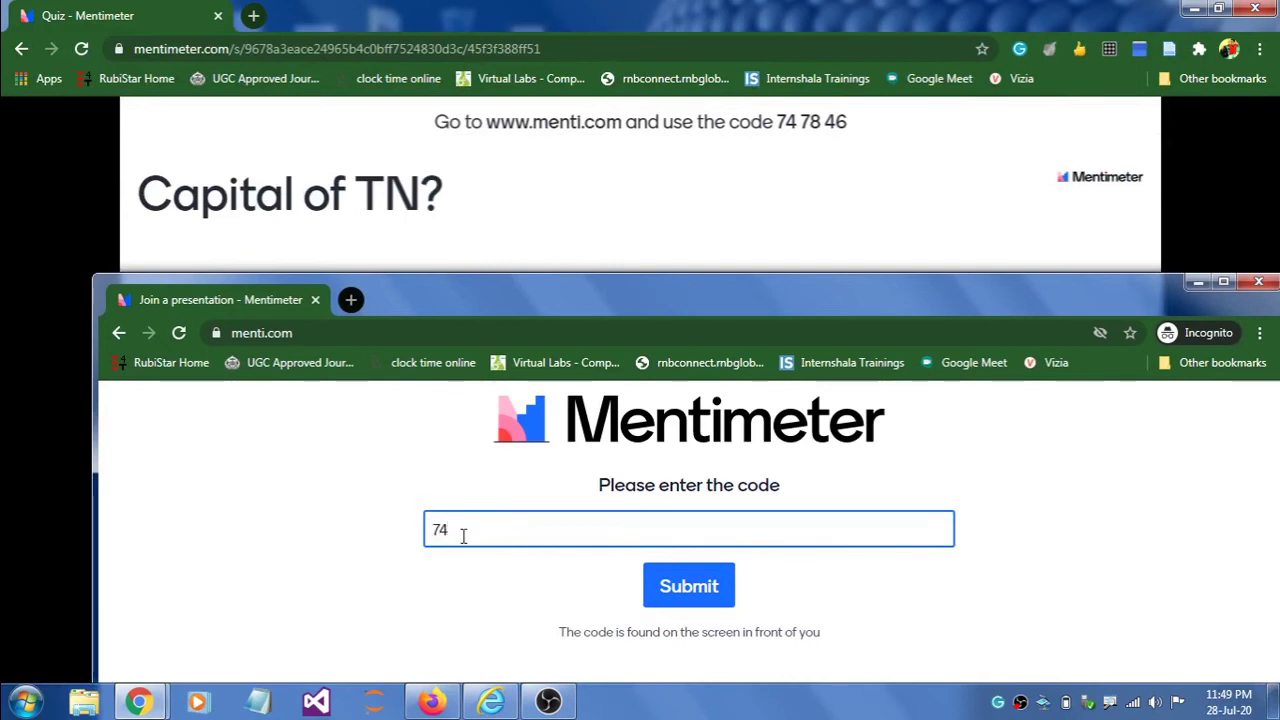
type("7846")
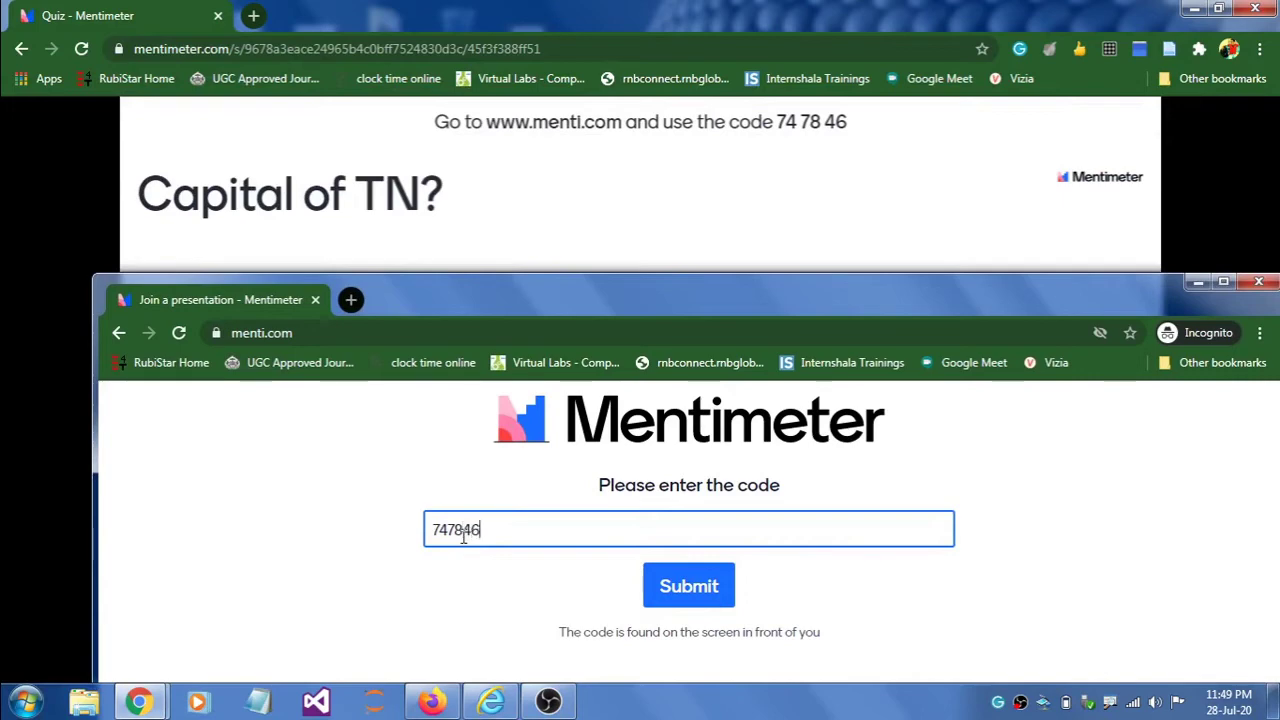
left_click_drag(777, 297, 760, 25)
left_click(668, 320)
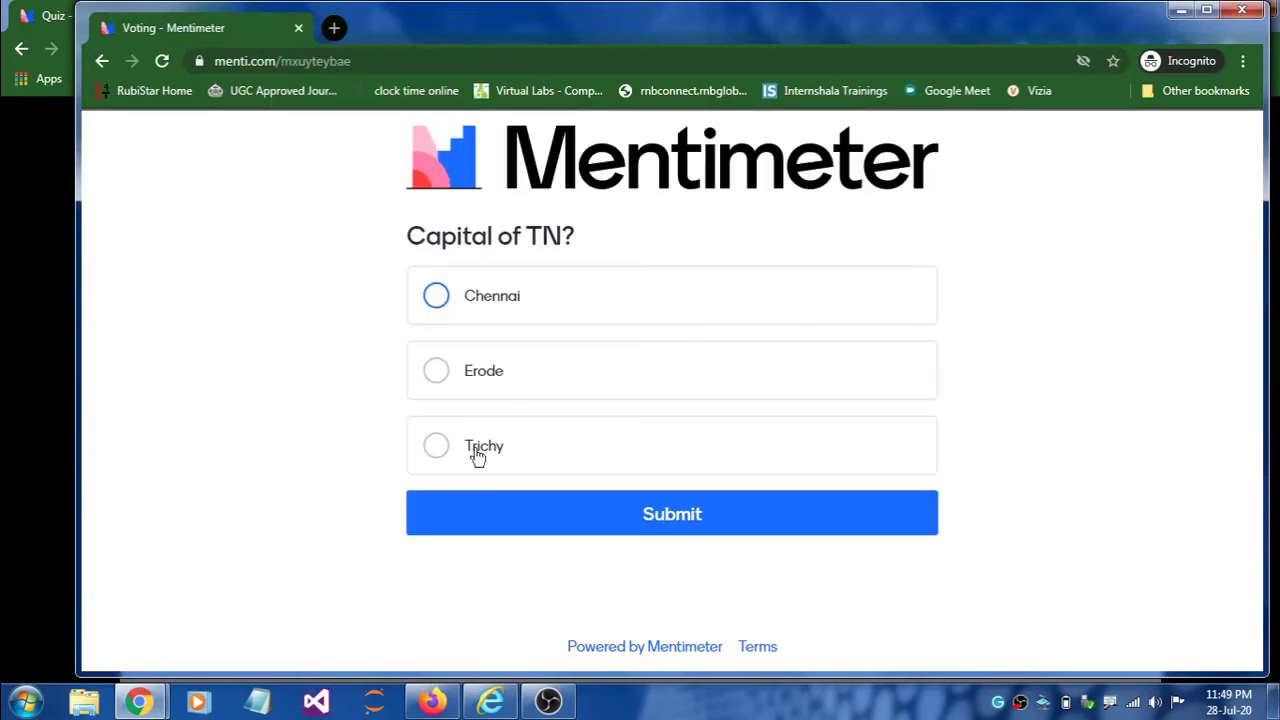
Step: Submit a Trichy vote and minimize the incognito window to view results
left_click(437, 449)
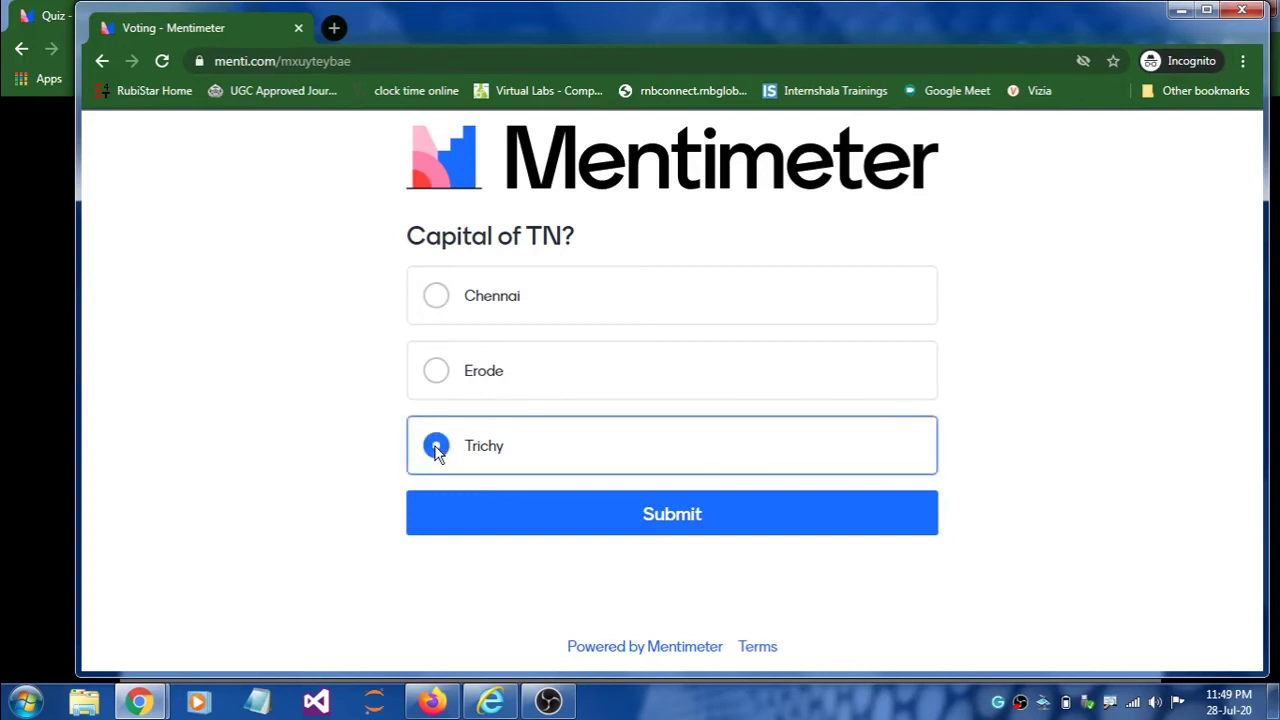
left_click(688, 527)
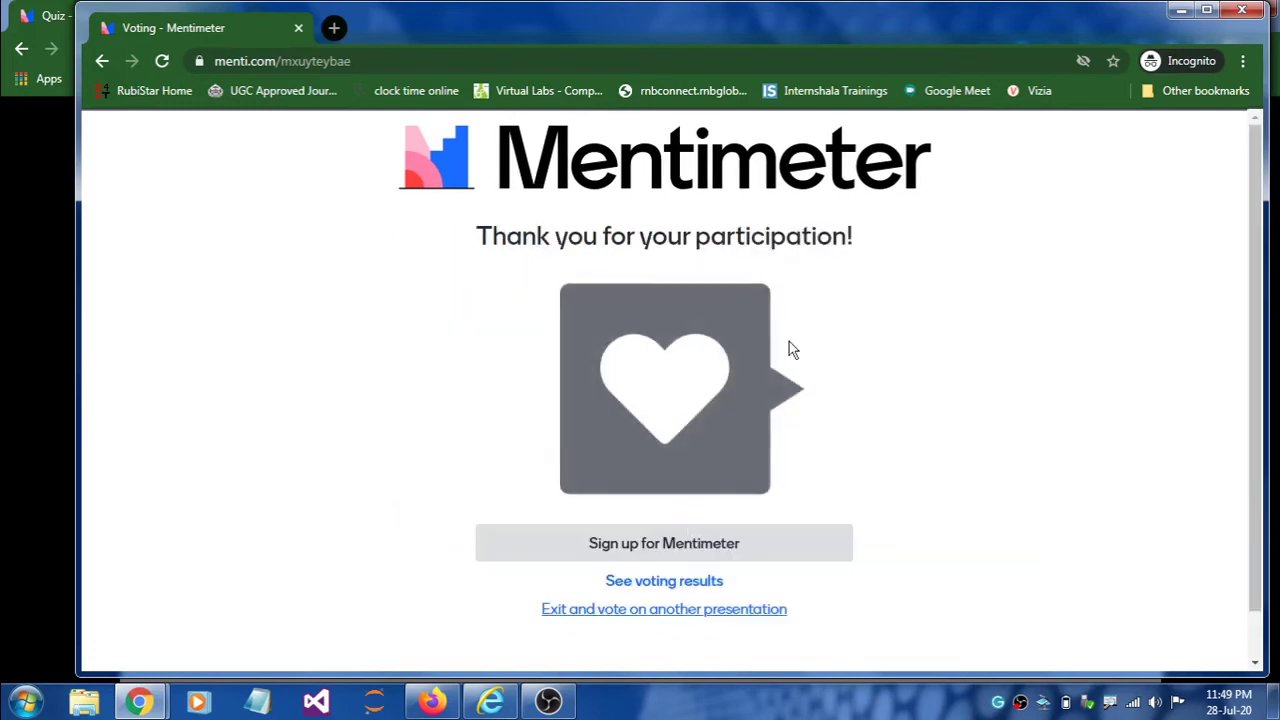
left_click(1179, 12)
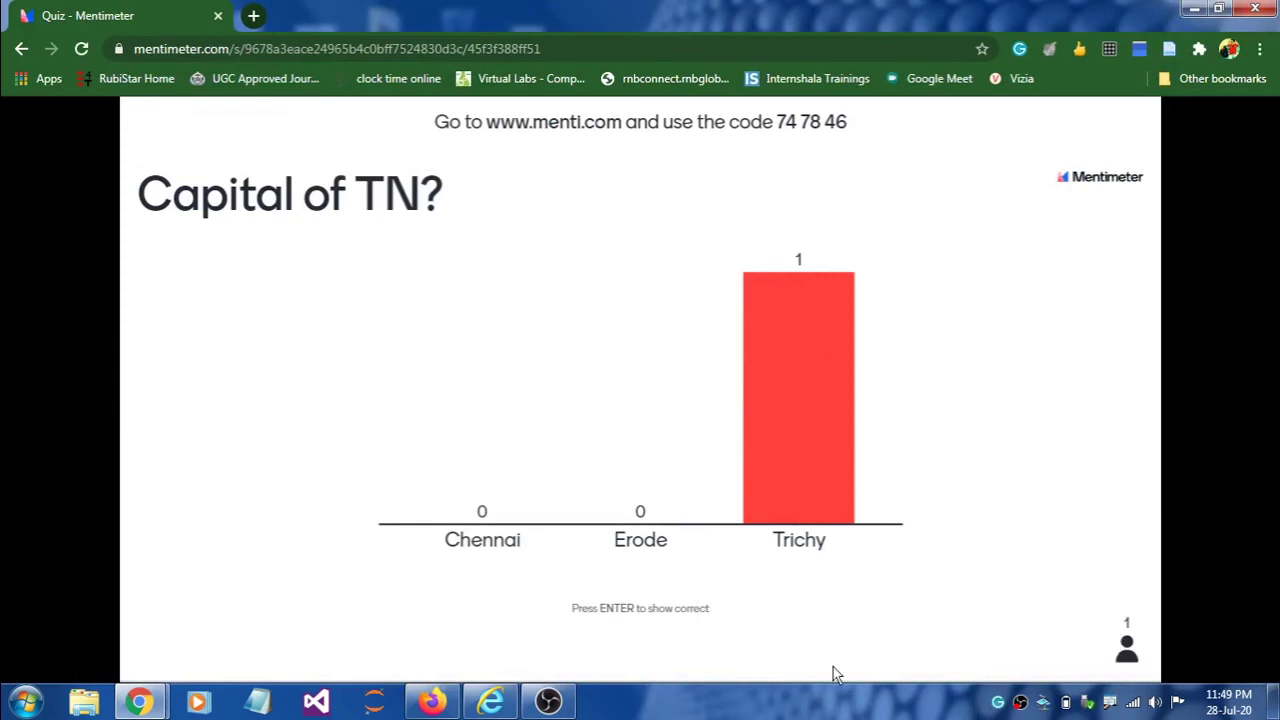
Step: Join the quiz from Firefox using code 747846 on menti.com
left_click(432, 702)
left_click_drag(694, 9, 771, 328)
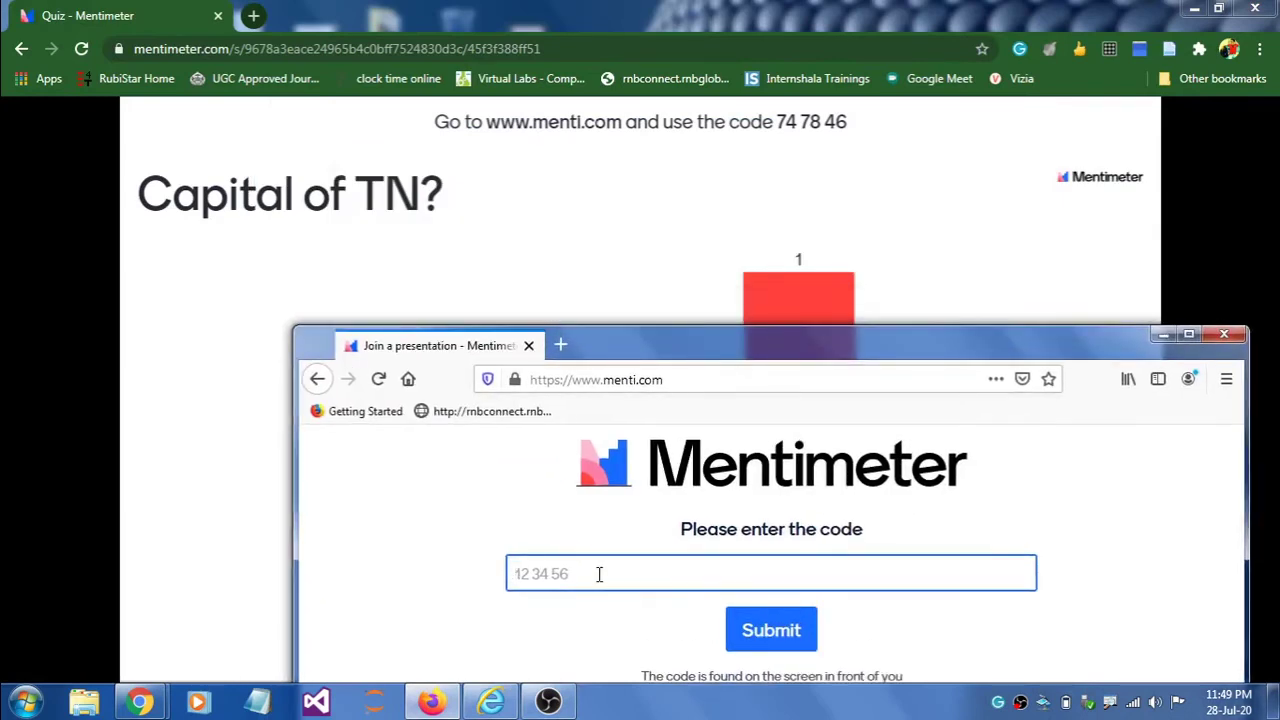
type("747846")
left_click(768, 628)
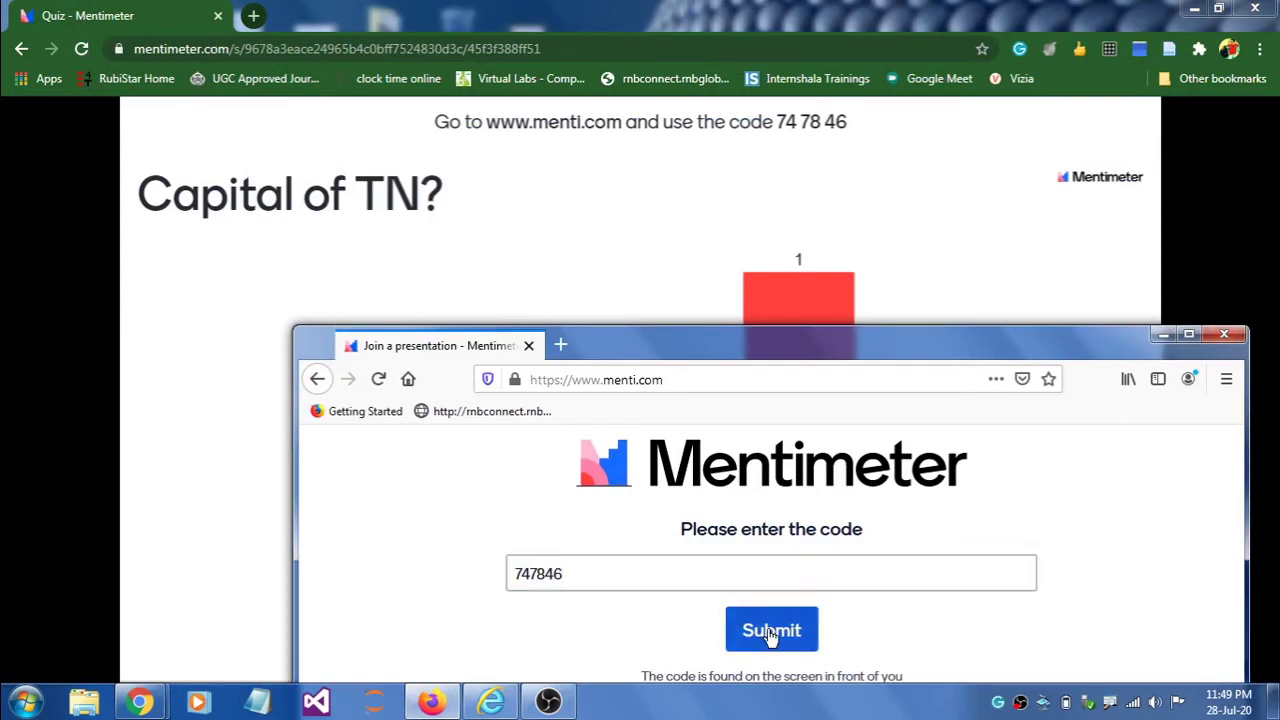
Step: Submit an Erode vote in Firefox, then minimize it to see the updated chart
left_click_drag(767, 345, 751, 143)
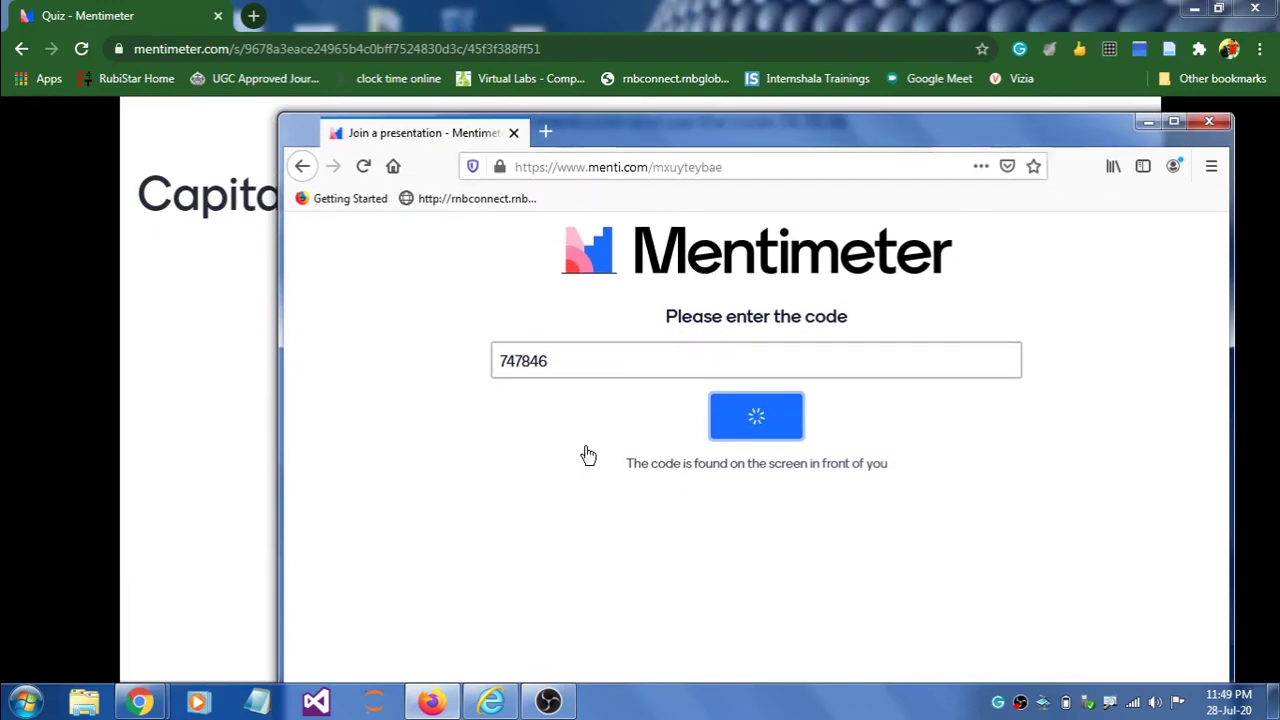
left_click(520, 478)
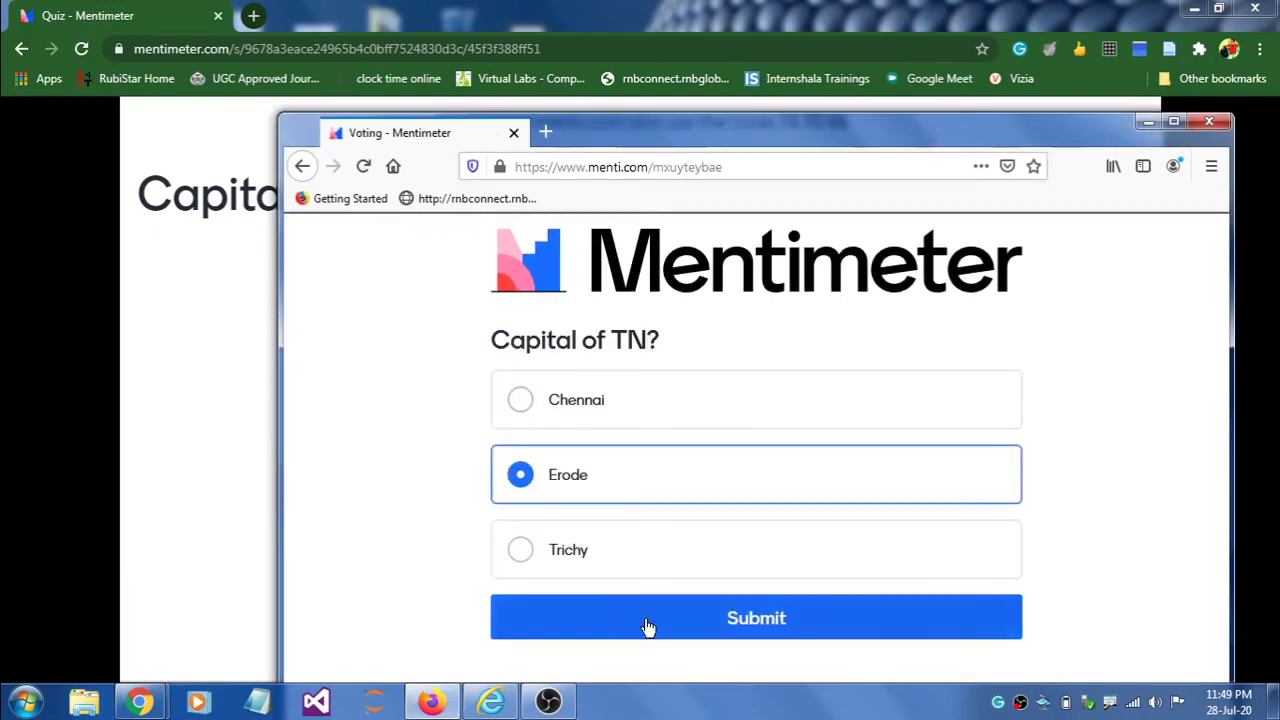
left_click(708, 626)
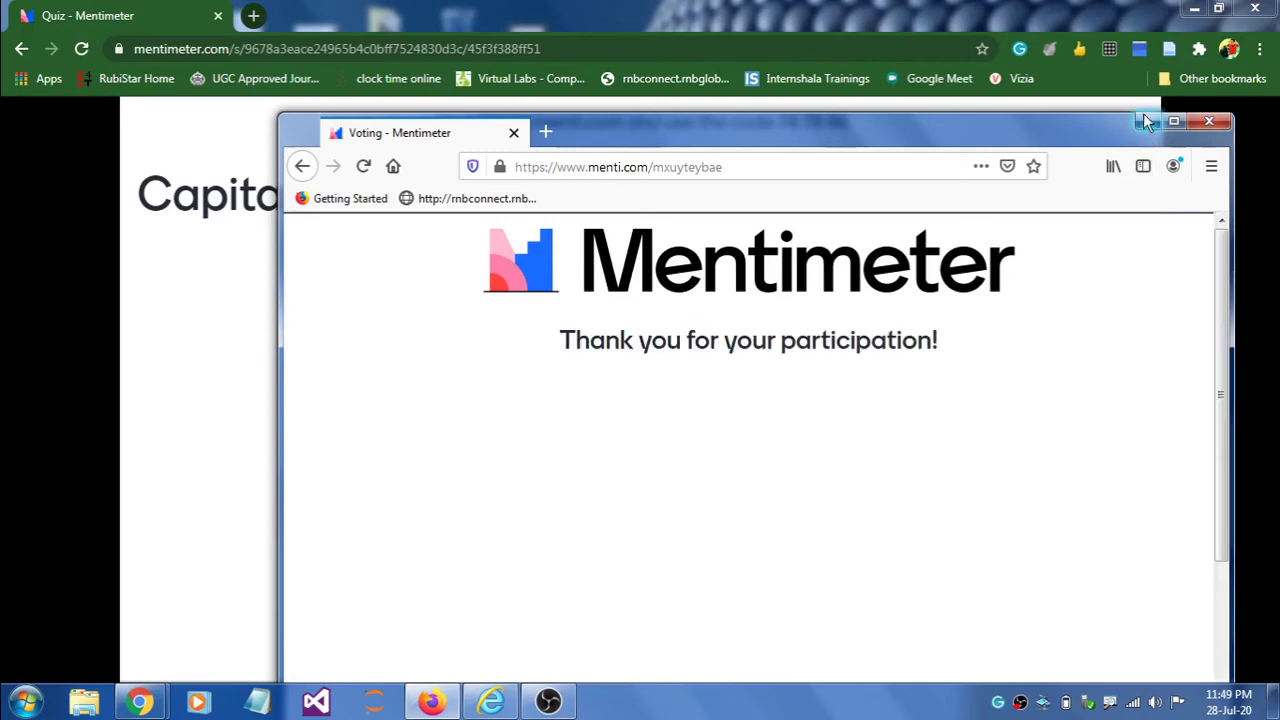
left_click(1146, 121)
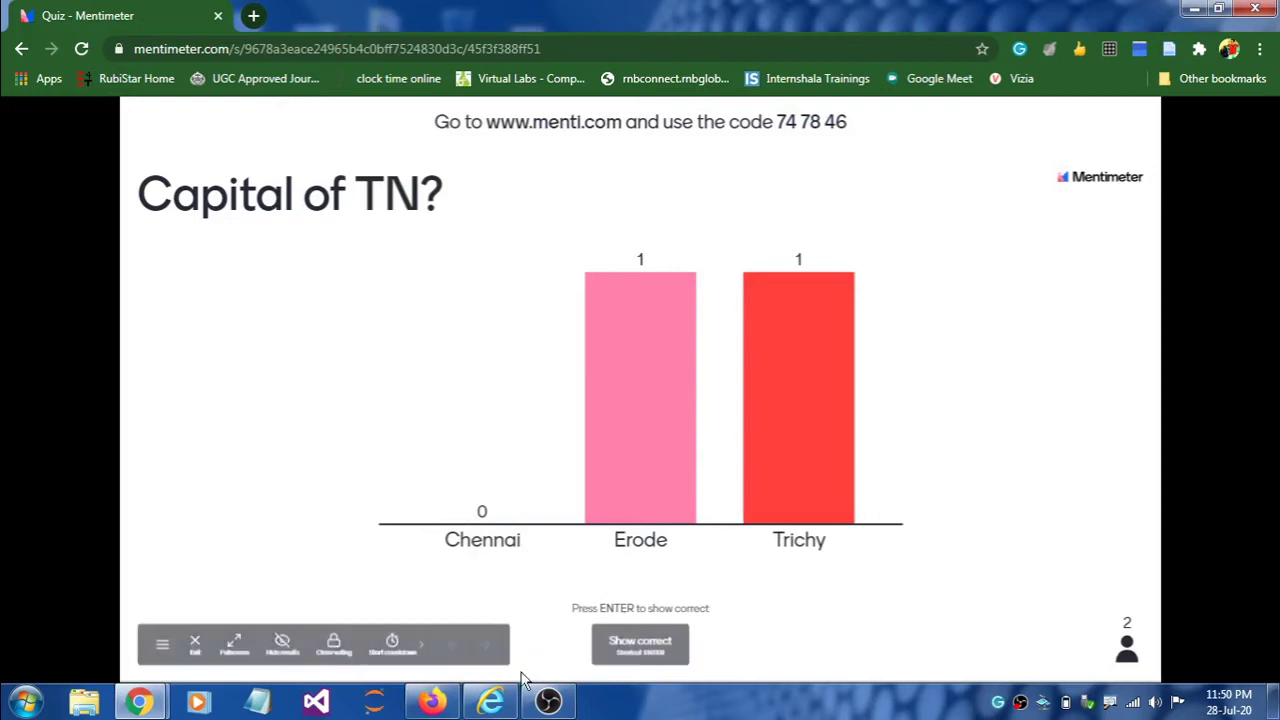
Step: Join from Internet Explorer with code 747846 and select Chennai as the answer
left_click(490, 701)
left_click_drag(752, 10, 765, 264)
type("7478")
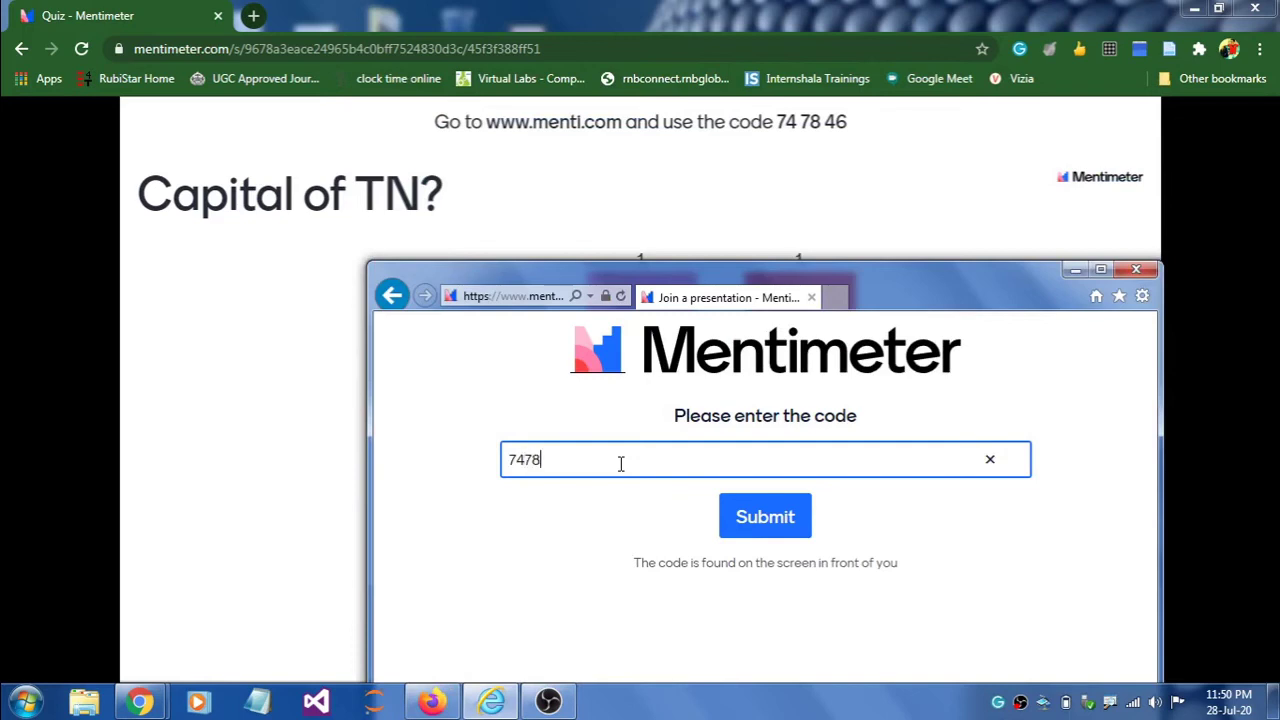
type("46")
left_click(763, 520)
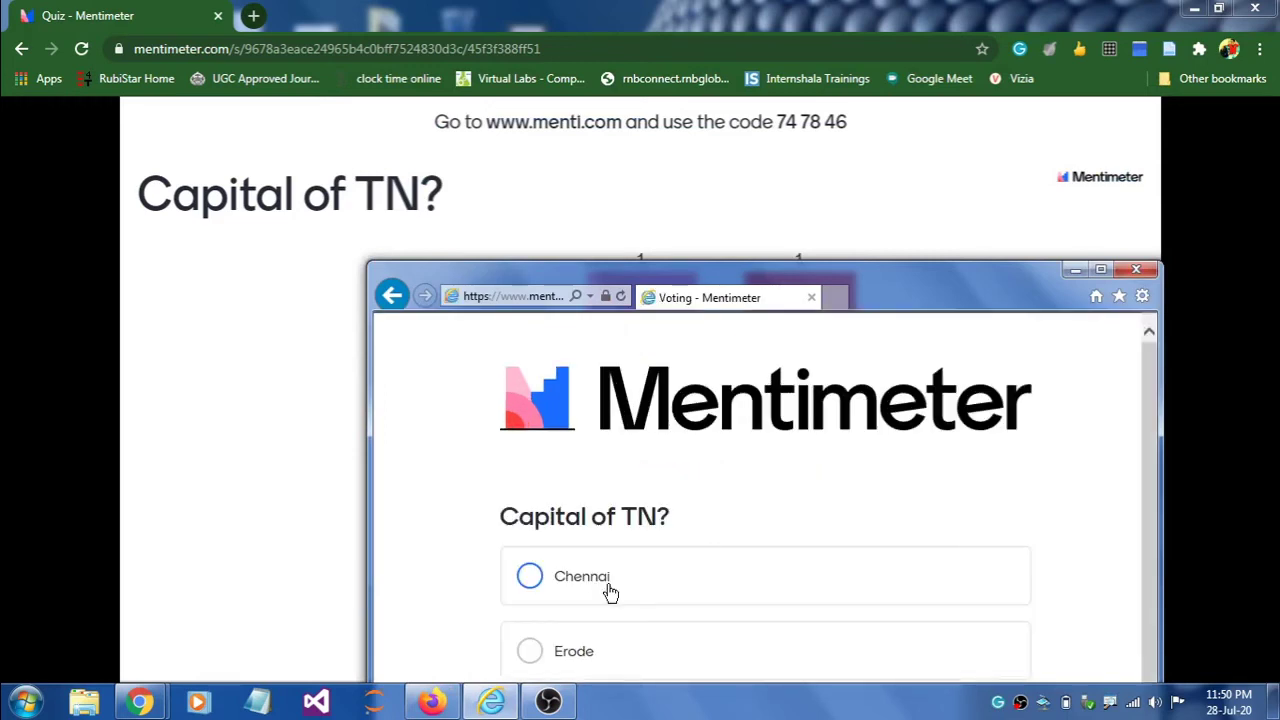
left_click(530, 578)
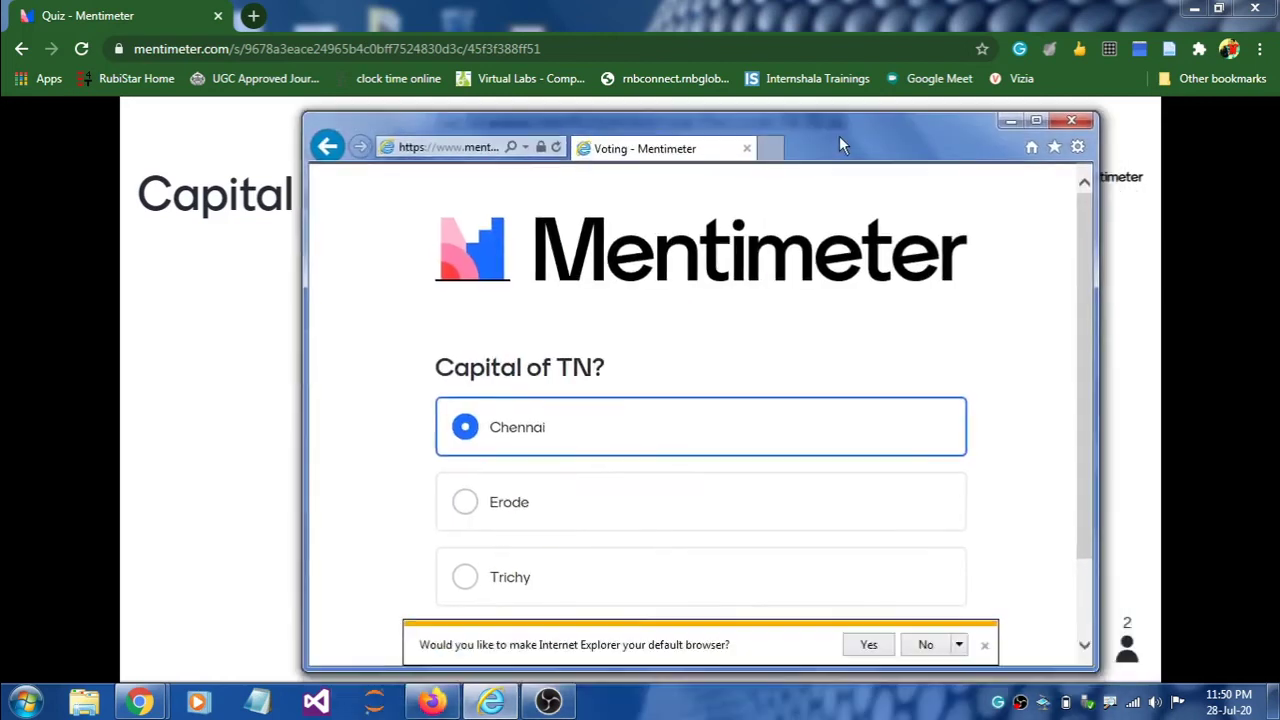